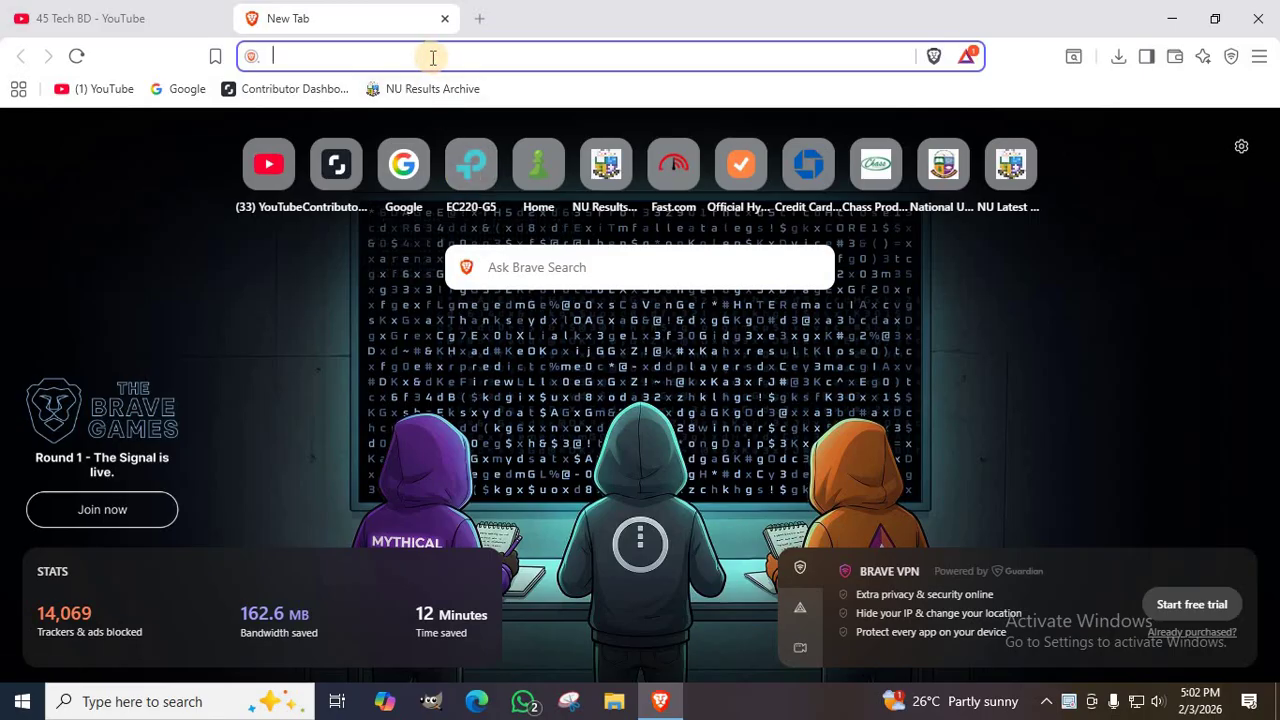
Try to open the router's login page at tplinkwifi.net.
{"action": "type", "text": "1"}
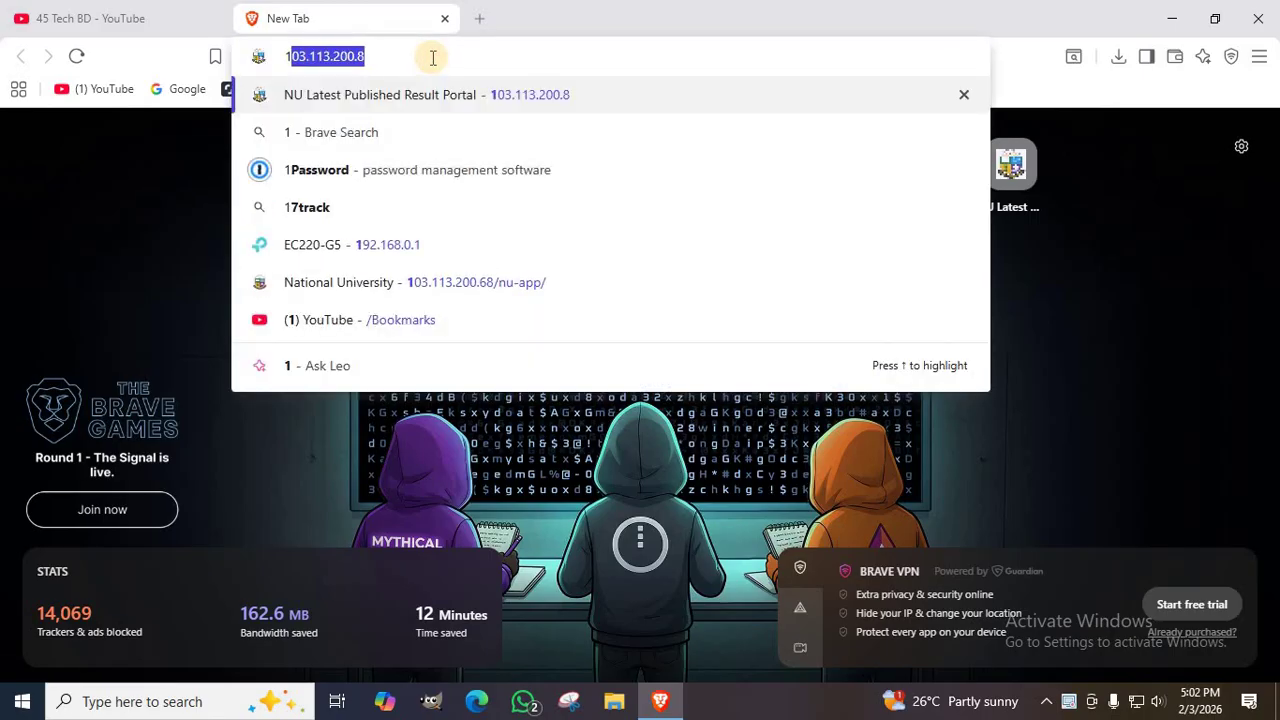
{"action": "type", "text": "92."}
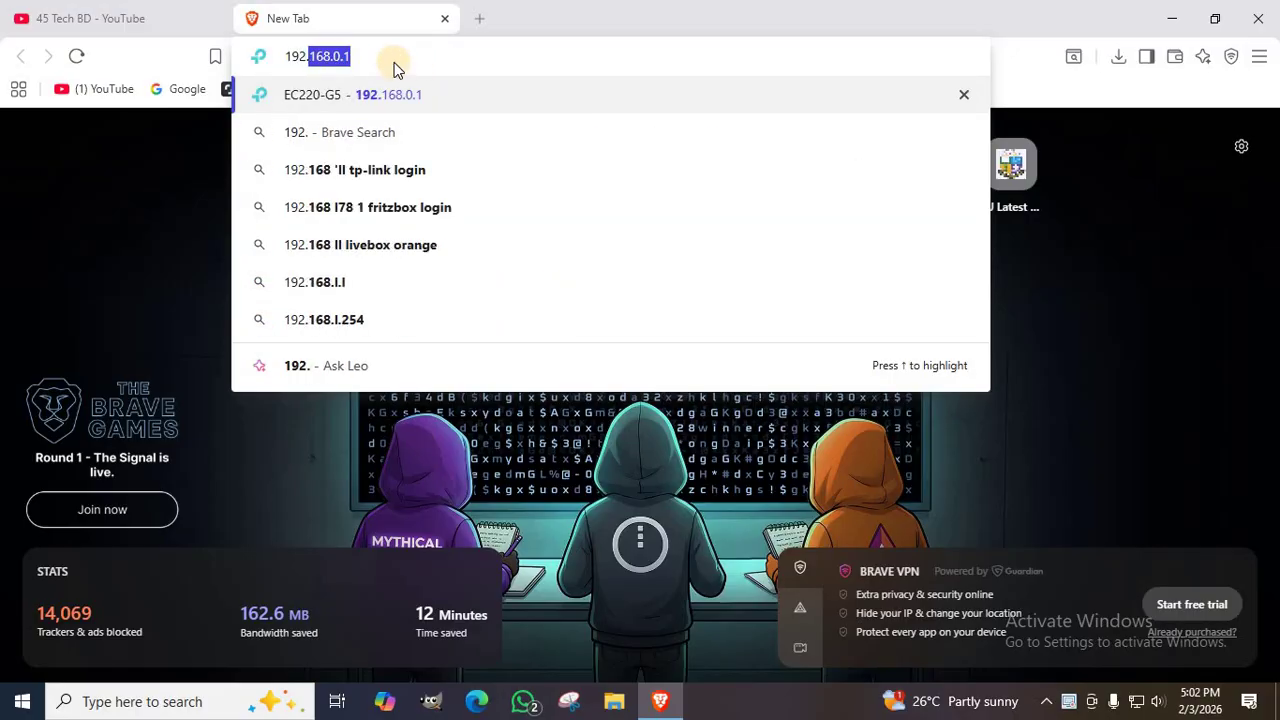
{"action": "left_click_drag", "start_coordinate": [389, 54], "coordinate": [277, 57]}
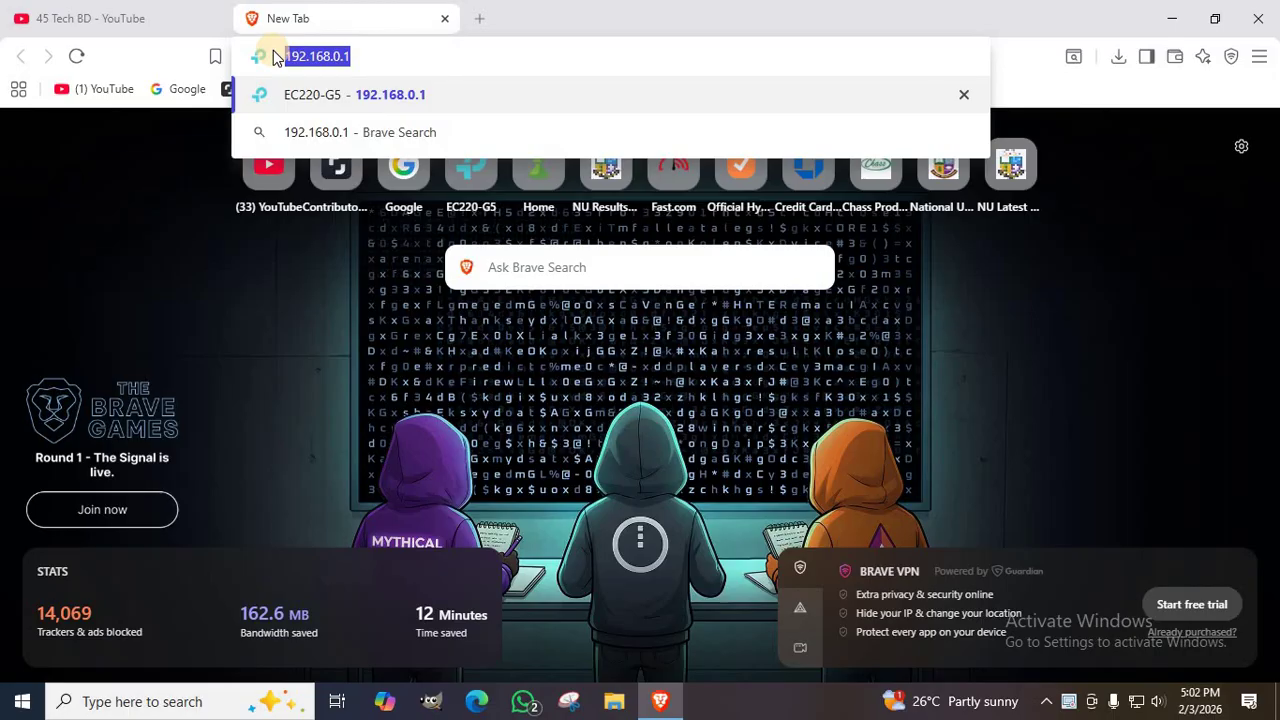
{"action": "type", "text": "t"}
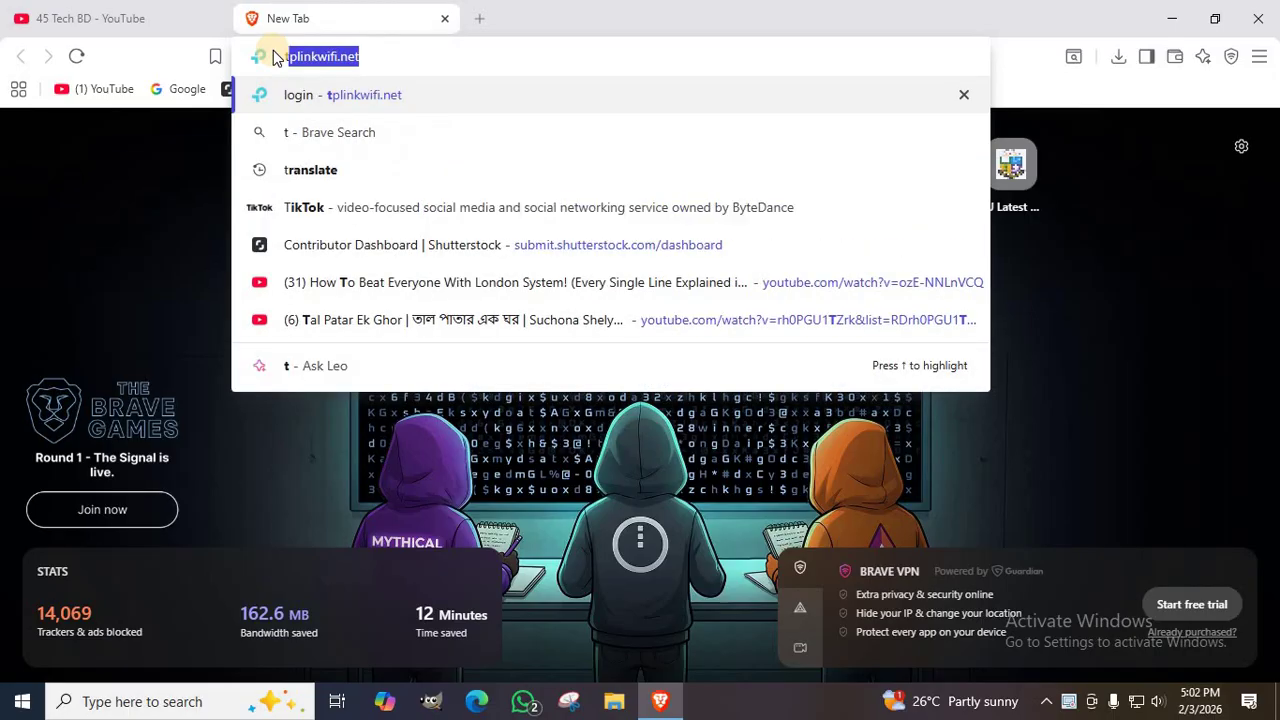
{"action": "type", "text": "plin"}
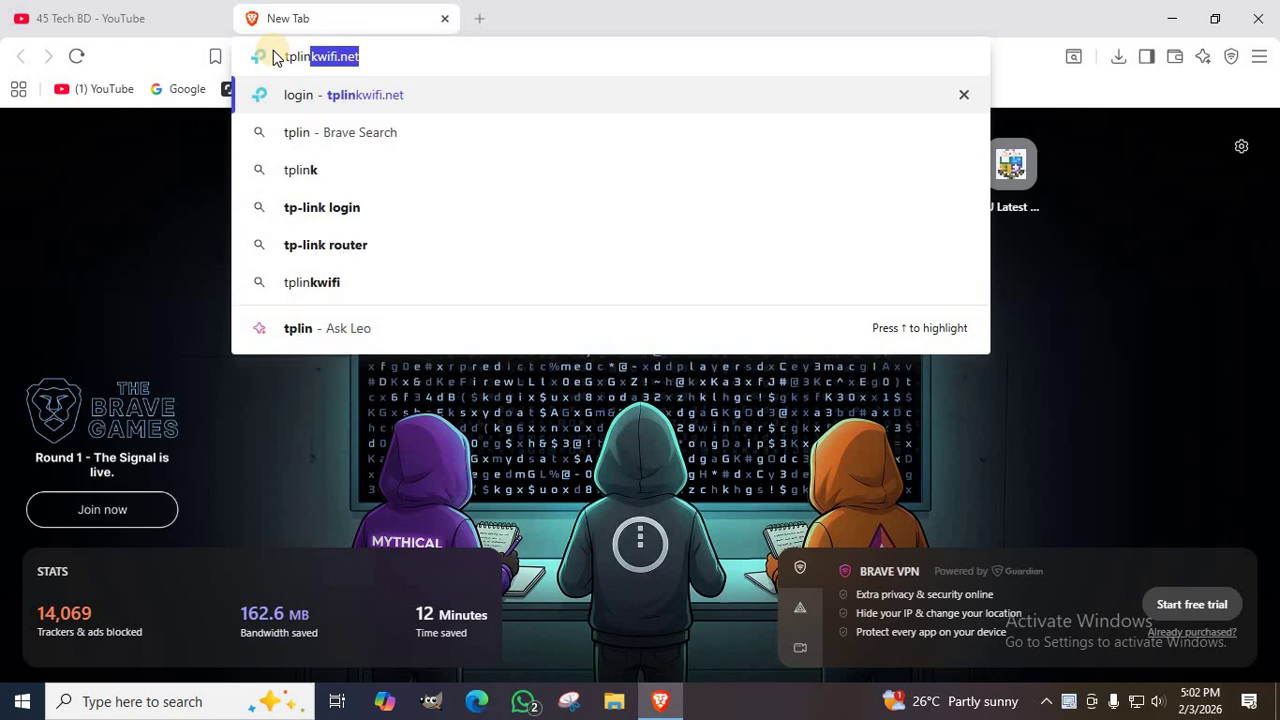
{"action": "type", "text": "kw"}
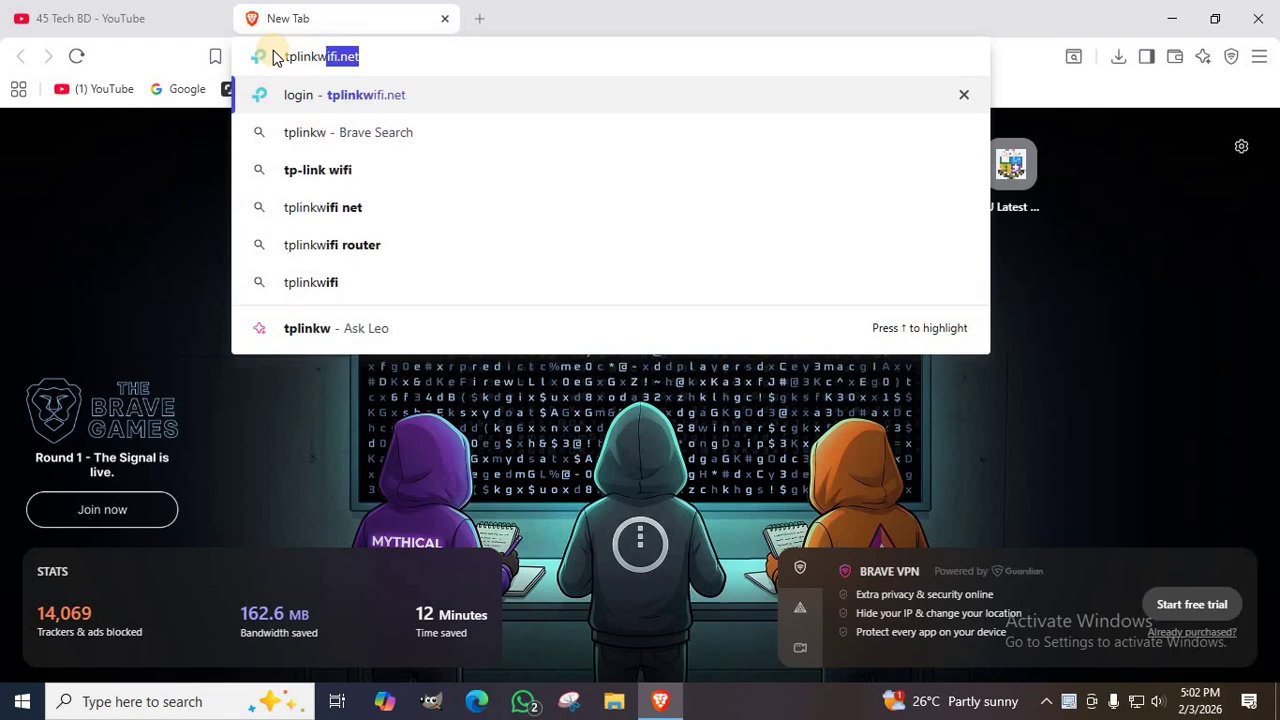
{"action": "type", "text": "if"}
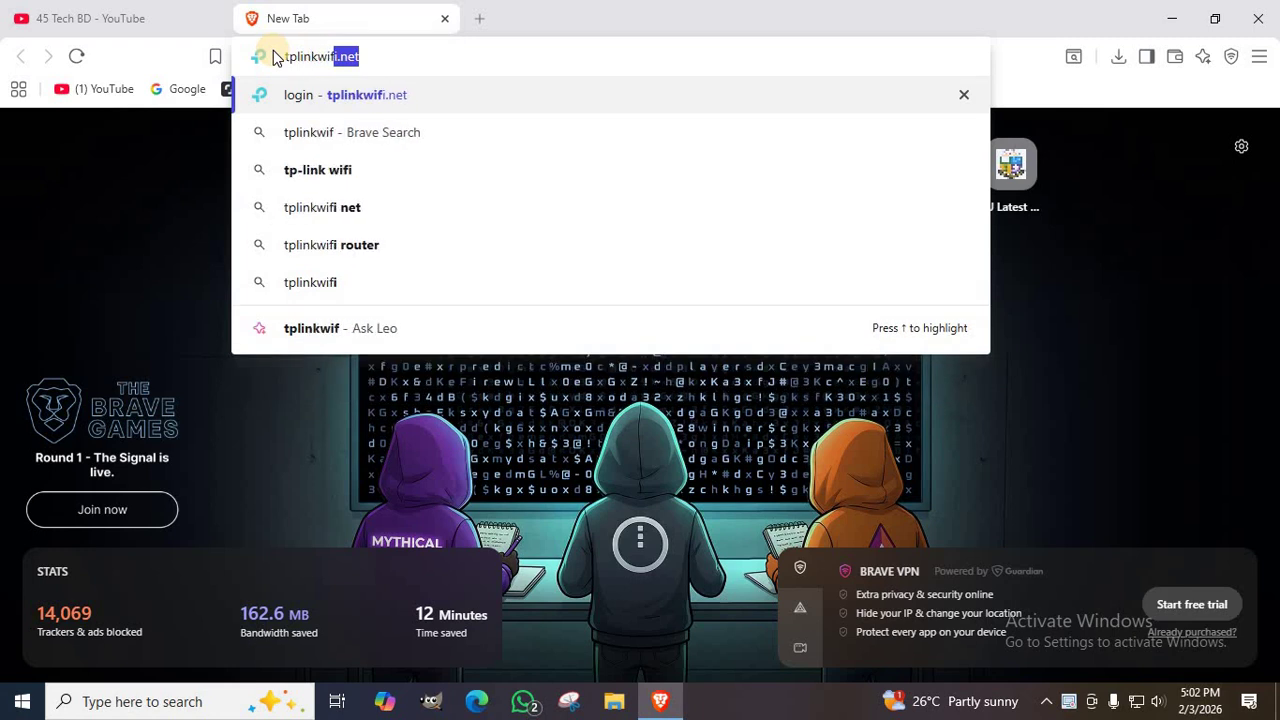
{"action": "type", "text": "i"}
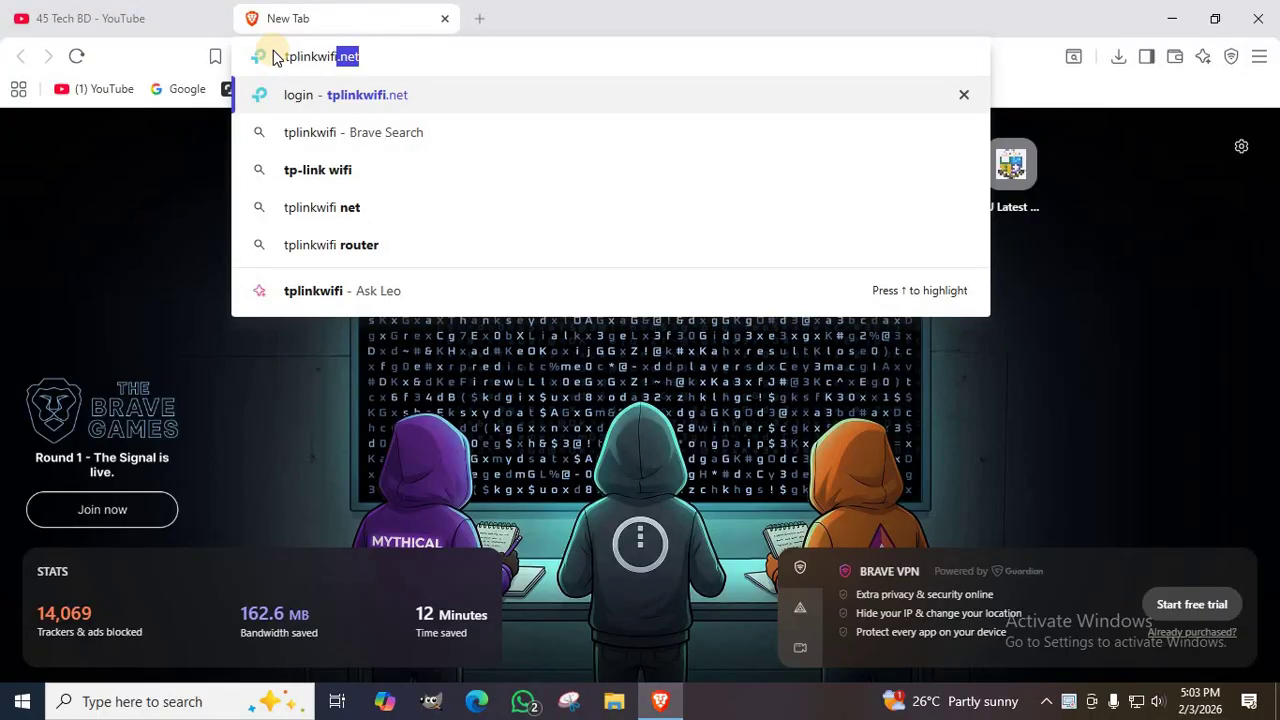
{"action": "key", "text": "Return"}
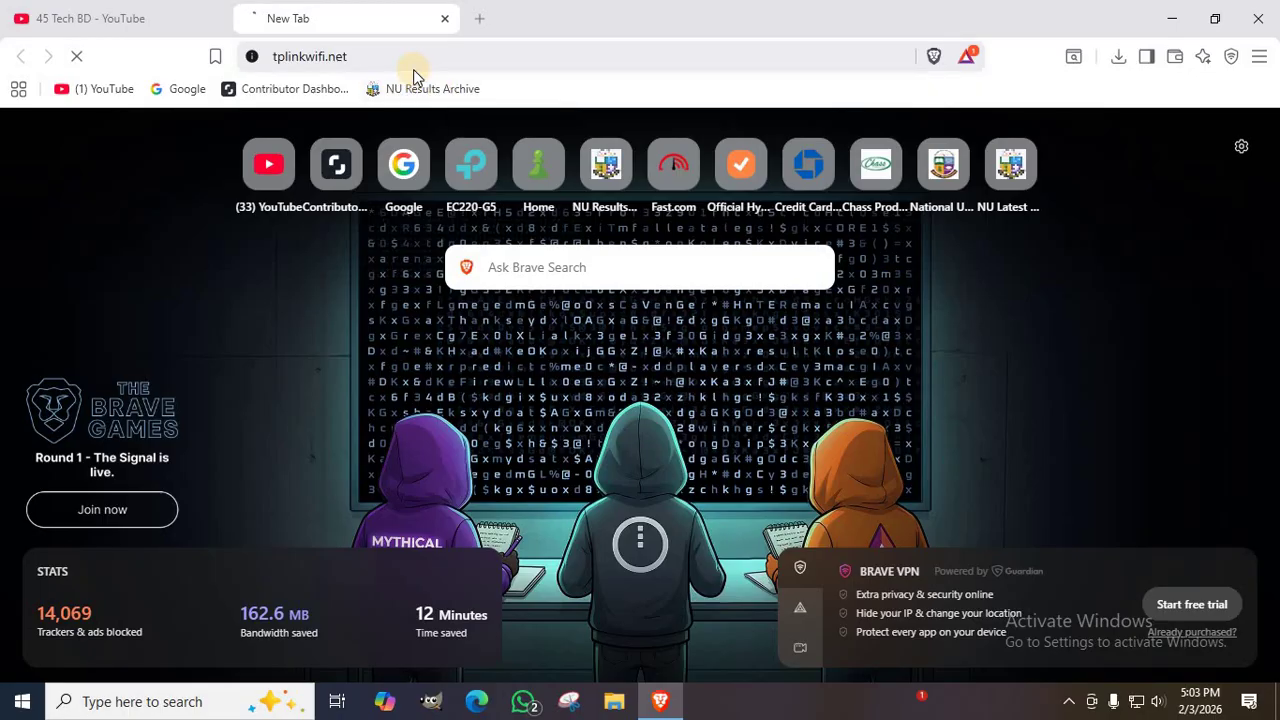
{"action": "left_click", "coordinate": [355, 55]}
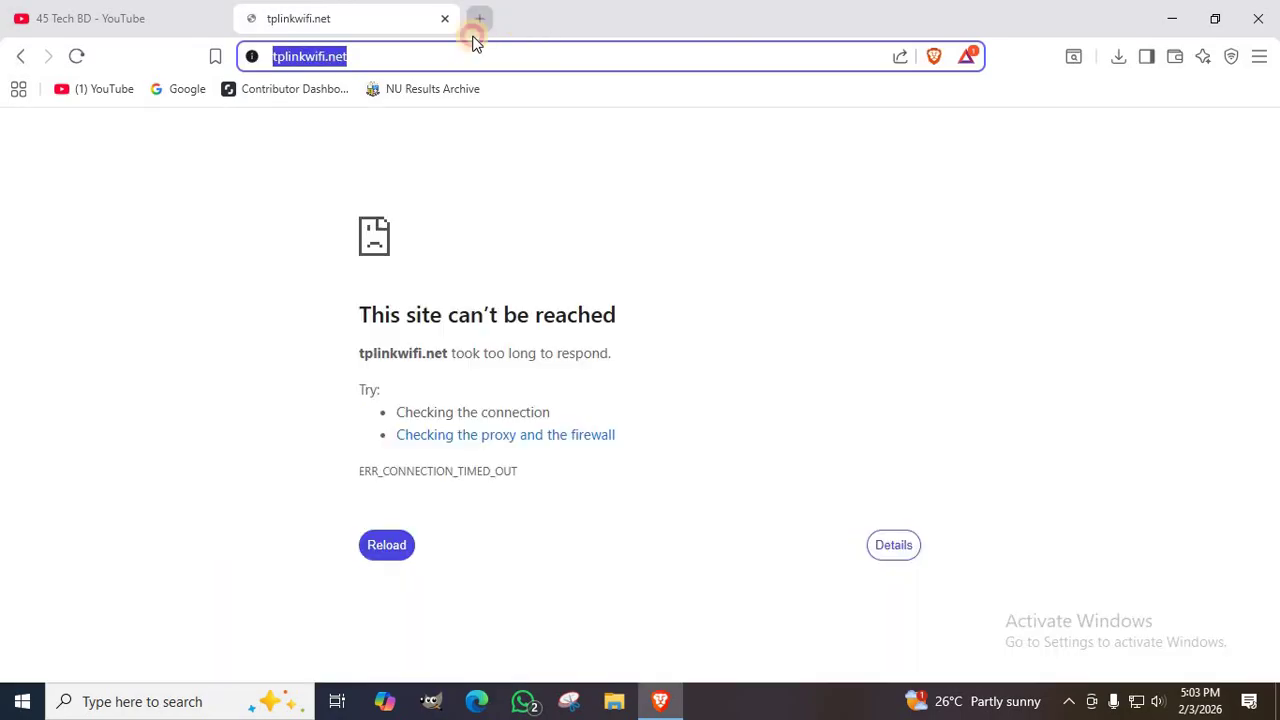
Open the router's login page at 192.168.0.1 in a new browser tab.
{"action": "left_click", "coordinate": [481, 20]}
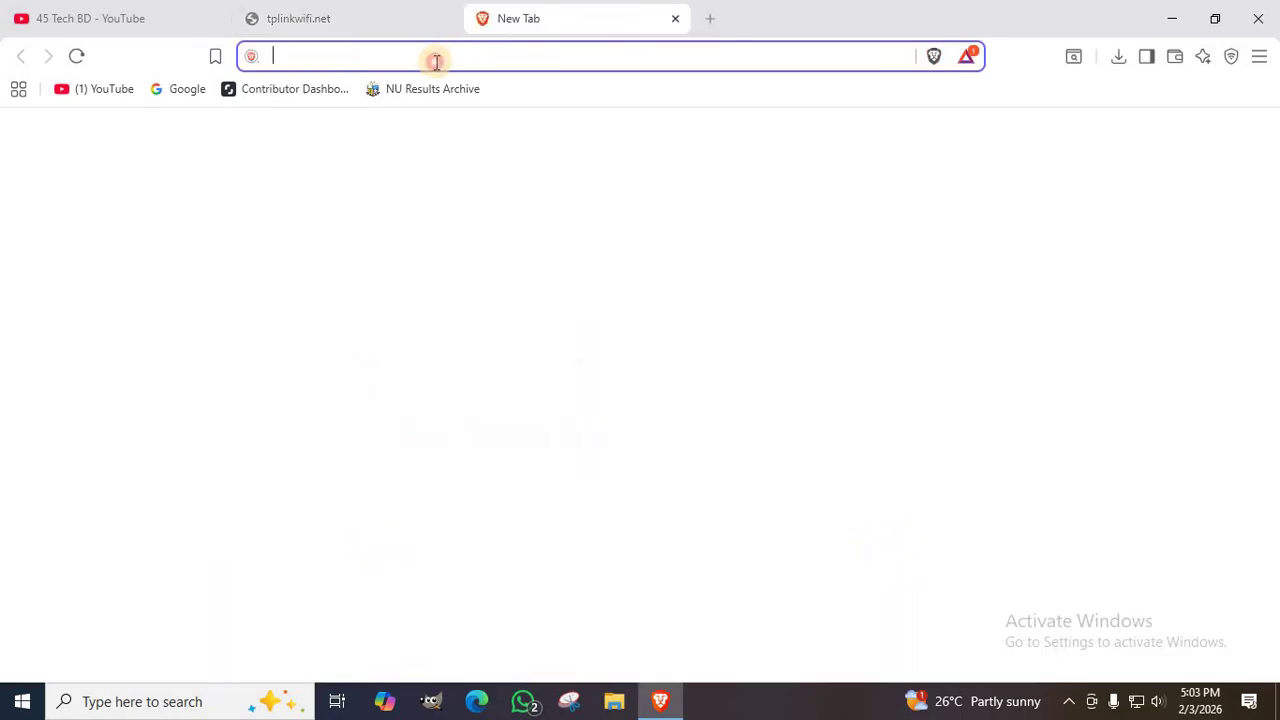
{"action": "type", "text": "192"}
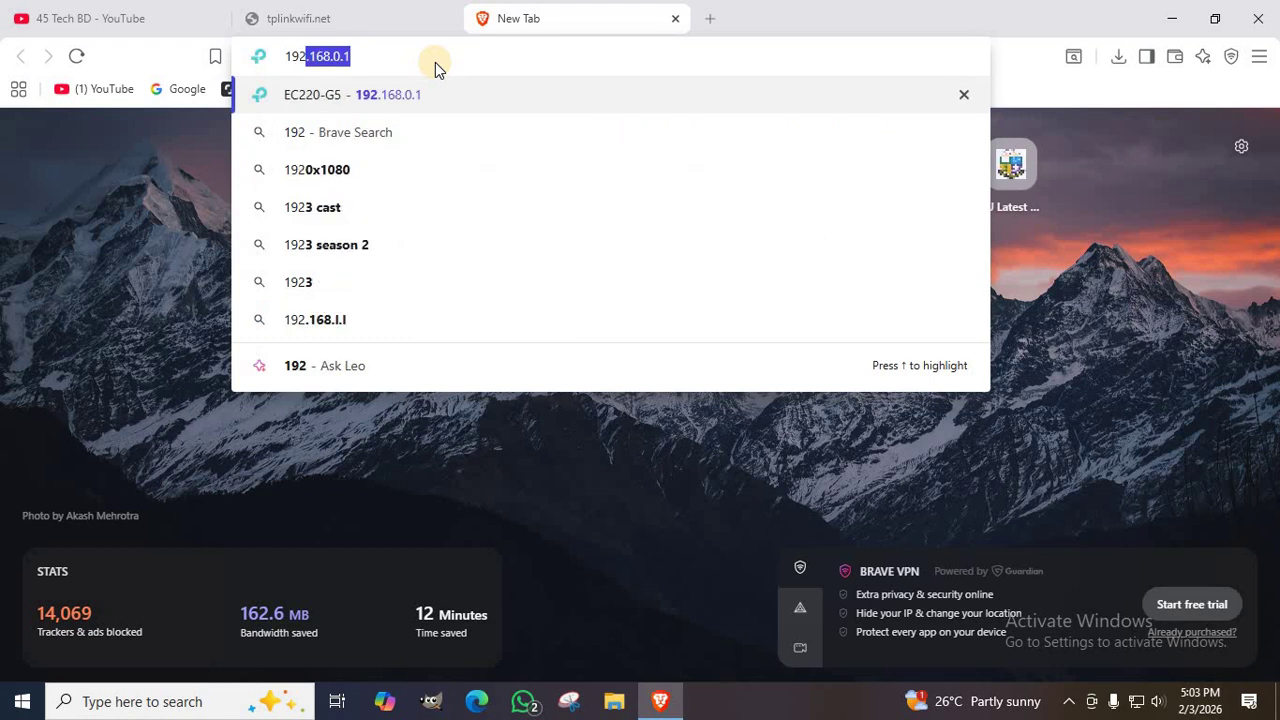
{"action": "key", "text": "Return"}
Retry loading the tplinkwifi.net page, and close its tab so that only the router login page is kept.
{"action": "left_click", "coordinate": [335, 18]}
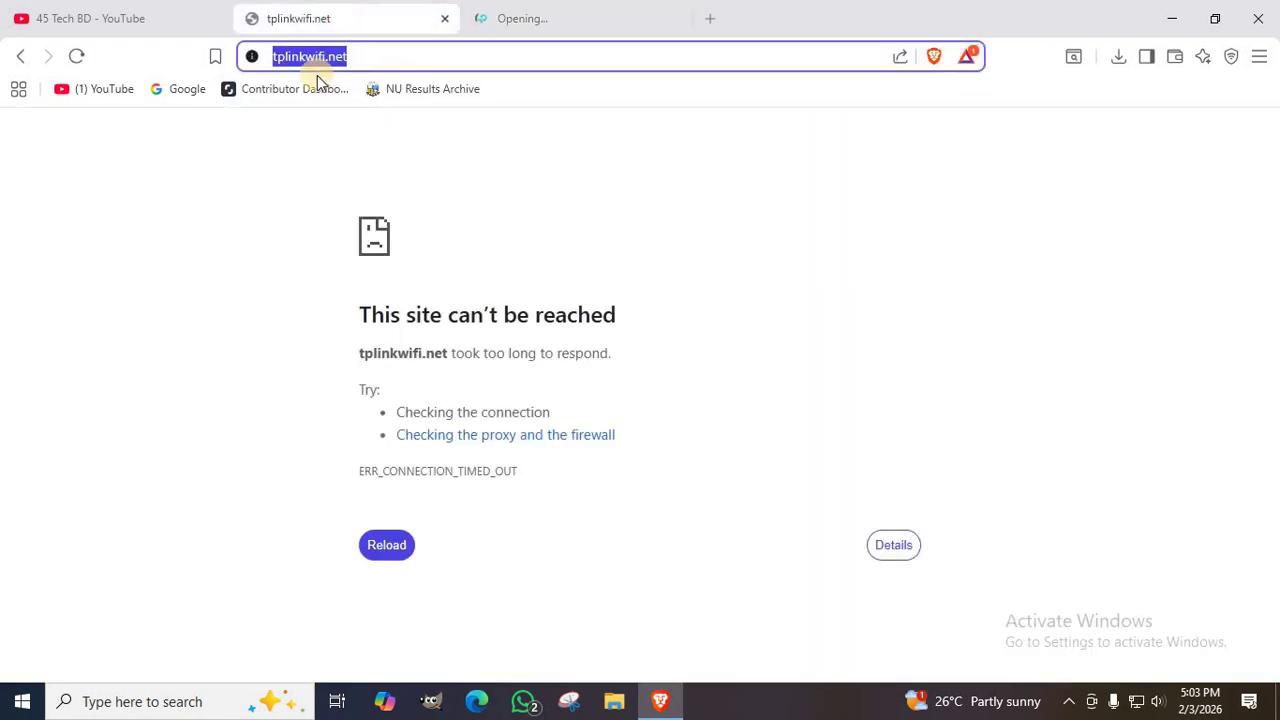
{"action": "left_click", "coordinate": [78, 58]}
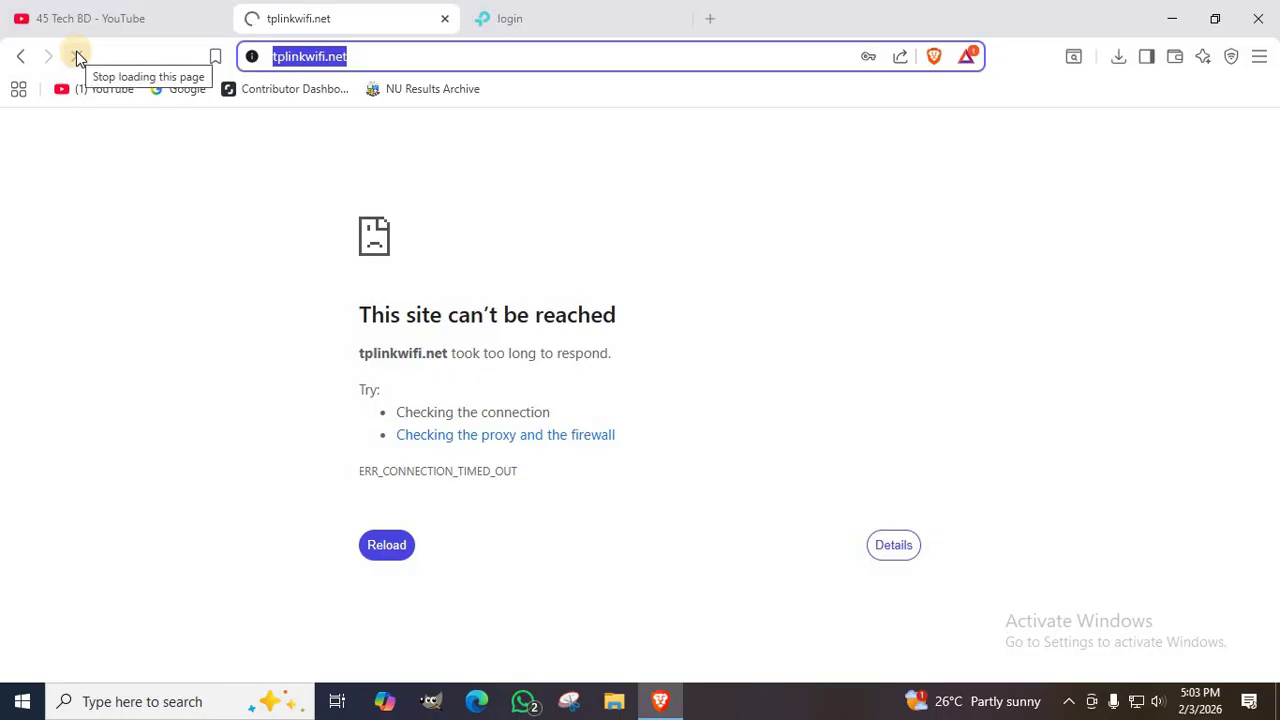
{"action": "left_click", "coordinate": [78, 56]}
{"action": "left_click", "coordinate": [80, 55]}
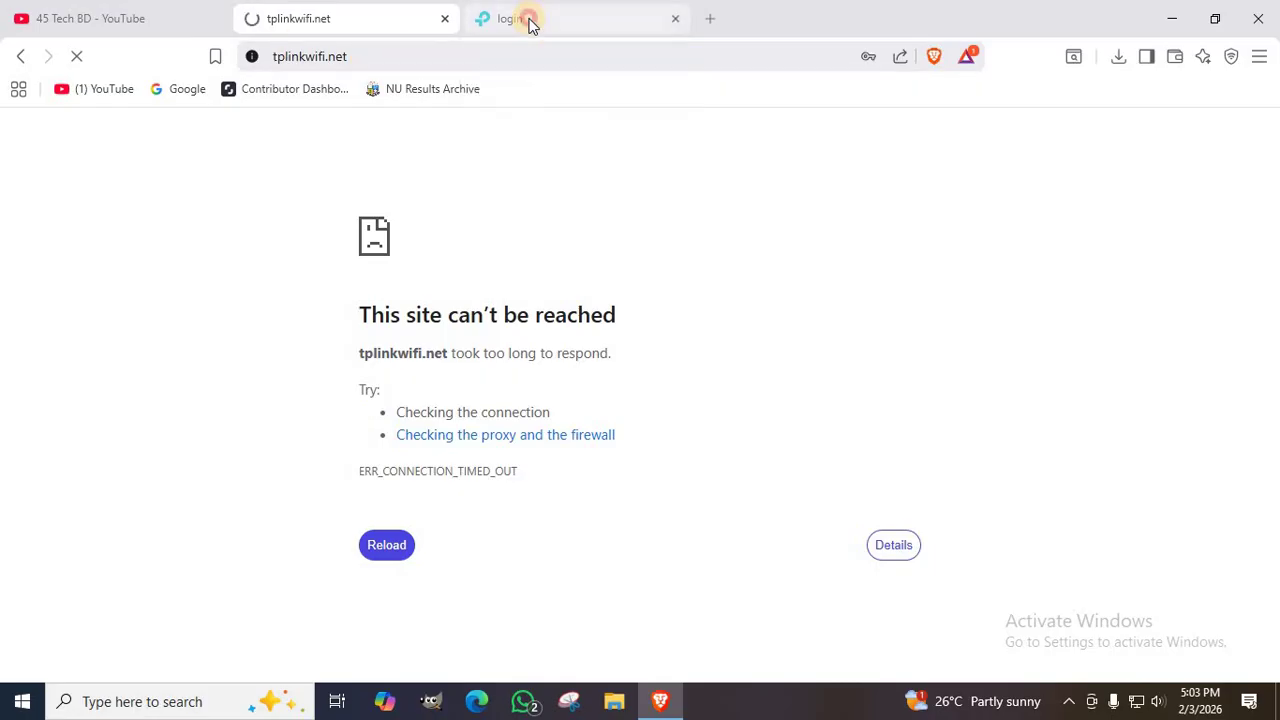
{"action": "left_click", "coordinate": [529, 20]}
{"action": "left_click", "coordinate": [351, 12]}
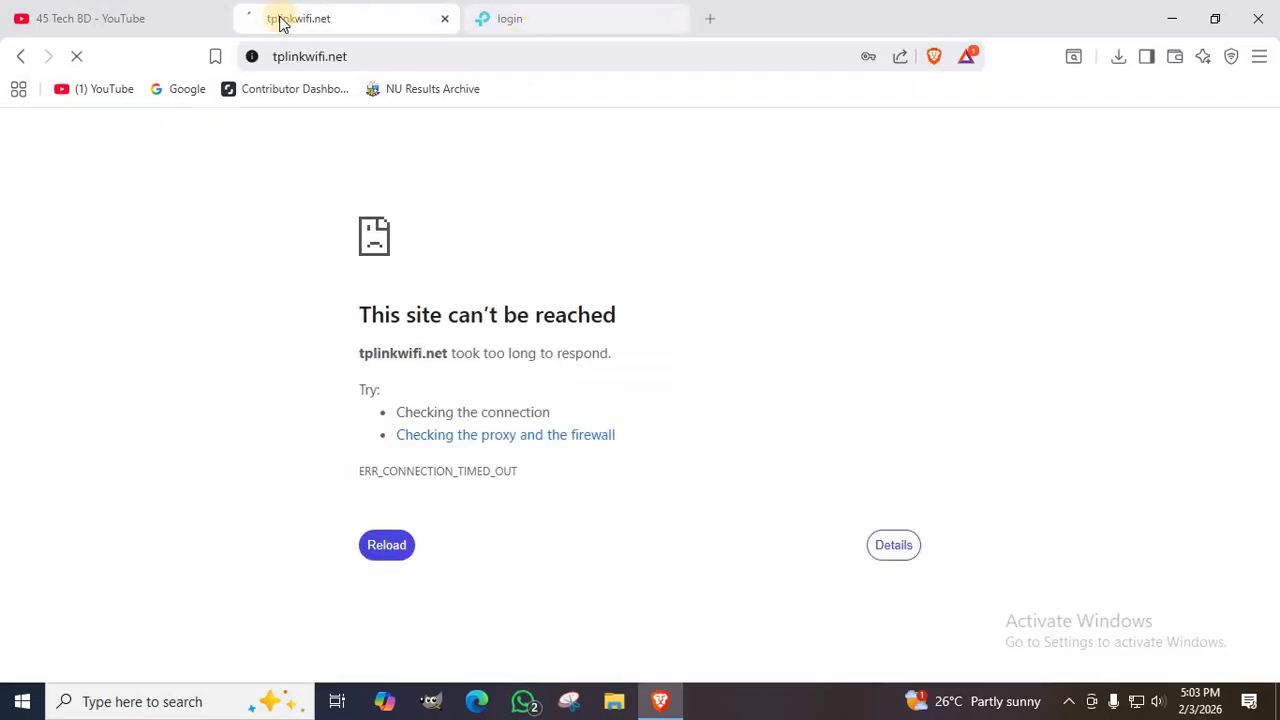
{"action": "left_click", "coordinate": [468, 19]}
{"action": "left_click", "coordinate": [446, 19]}
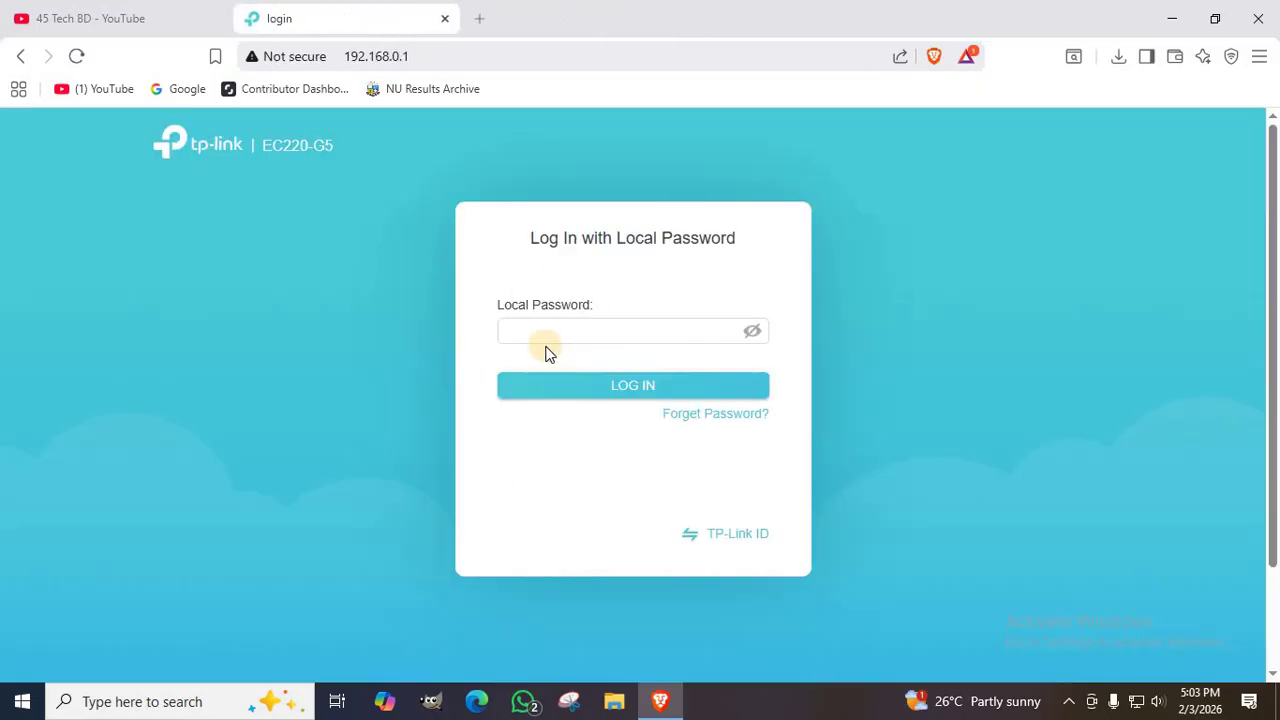
Fill in the local password and log in to the router's management page.
{"action": "left_click", "coordinate": [546, 330]}
{"action": "left_click", "coordinate": [620, 390]}
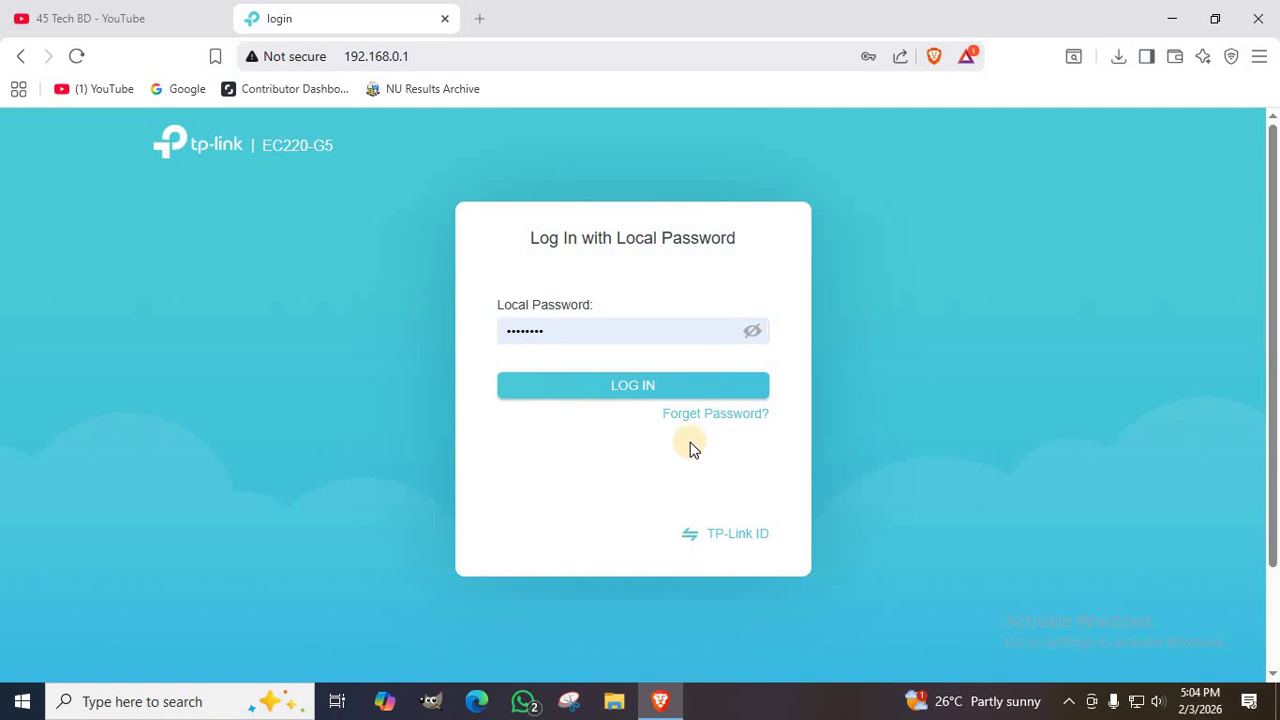
{"action": "left_click", "coordinate": [630, 393]}
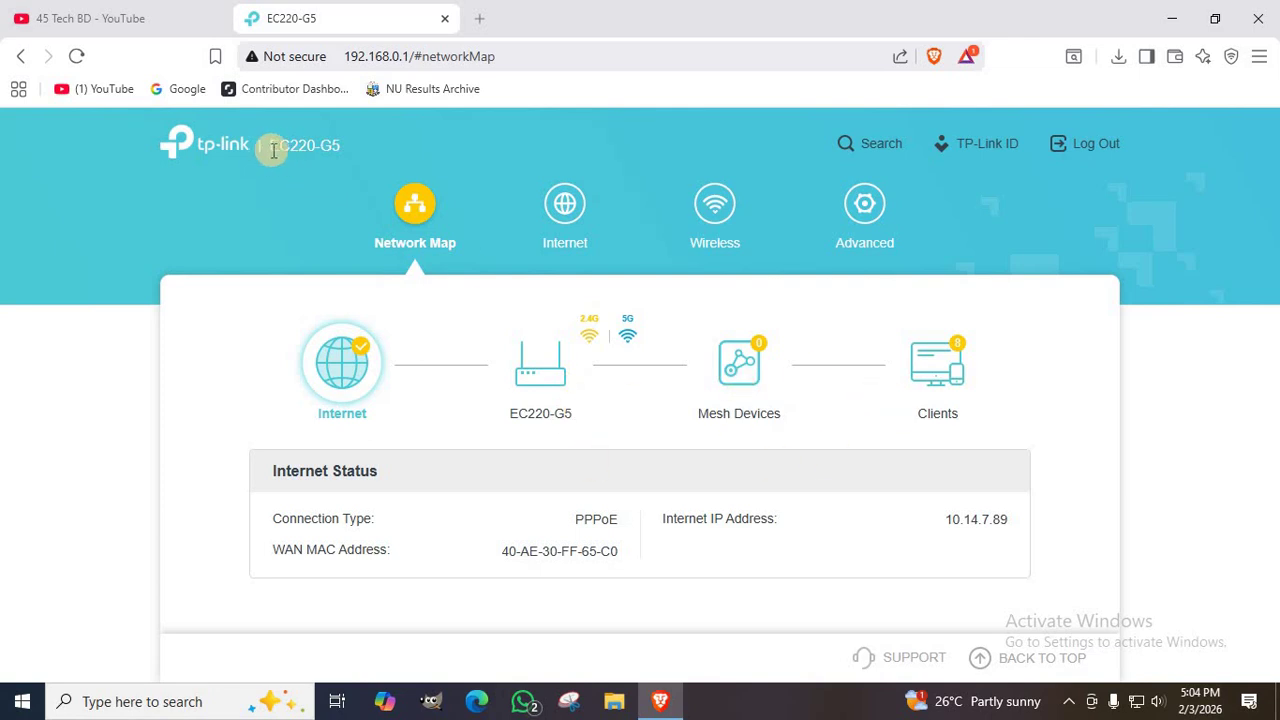
Highlight the router's model name beside the tp-link logo.
{"action": "left_click_drag", "start_coordinate": [280, 142], "coordinate": [334, 148]}
{"action": "left_click", "coordinate": [346, 148]}
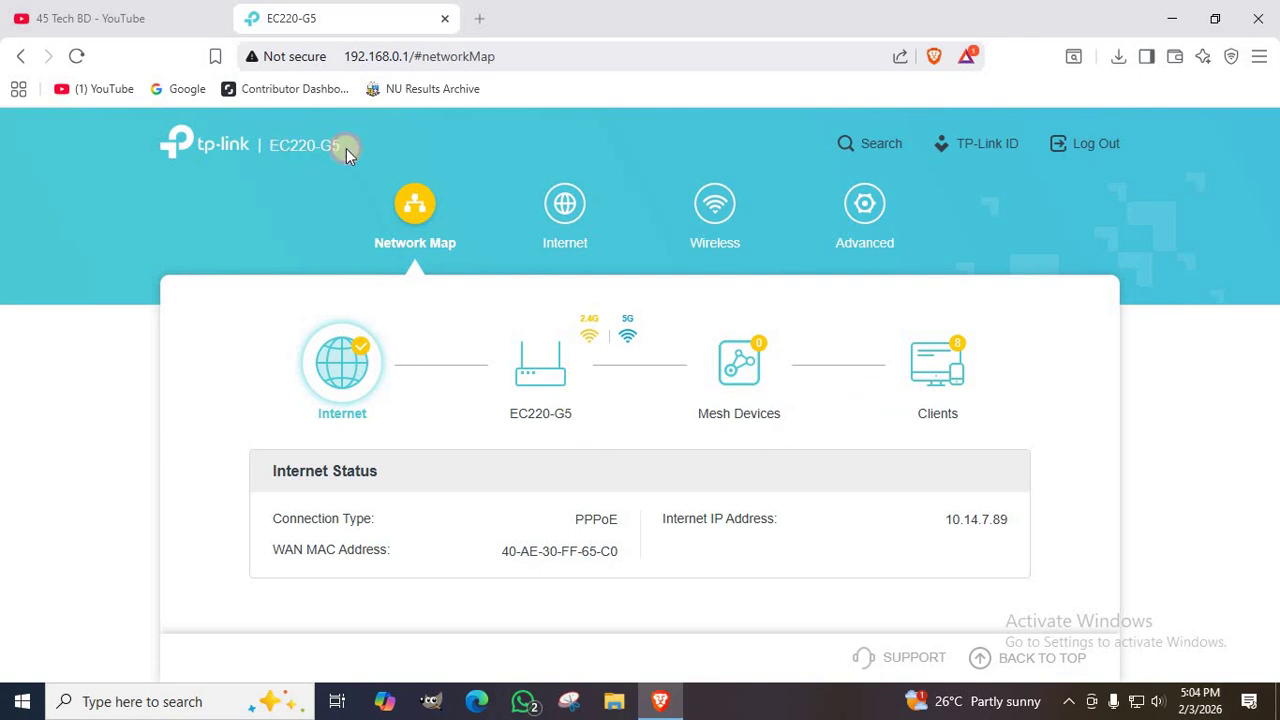
{"action": "double_click", "coordinate": [290, 140]}
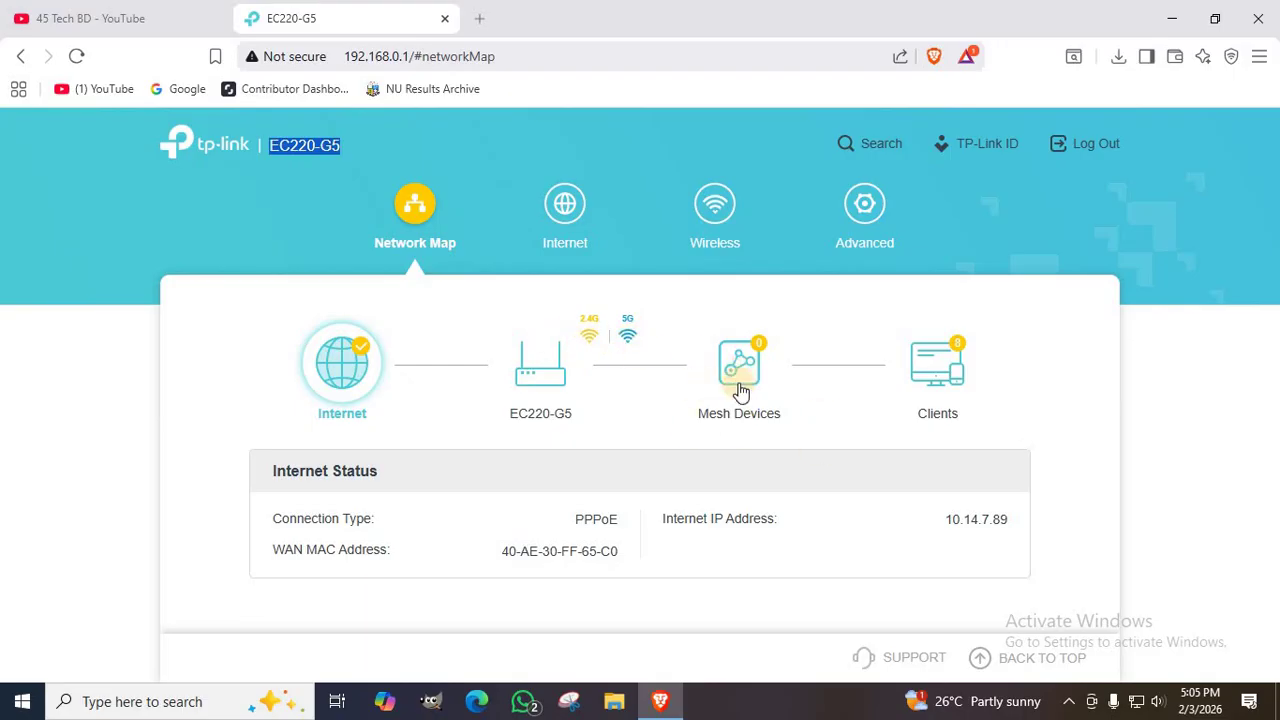
Open the Clients view of the network map and examine the connected devices, their connection types and link rates.
{"action": "left_click", "coordinate": [947, 371]}
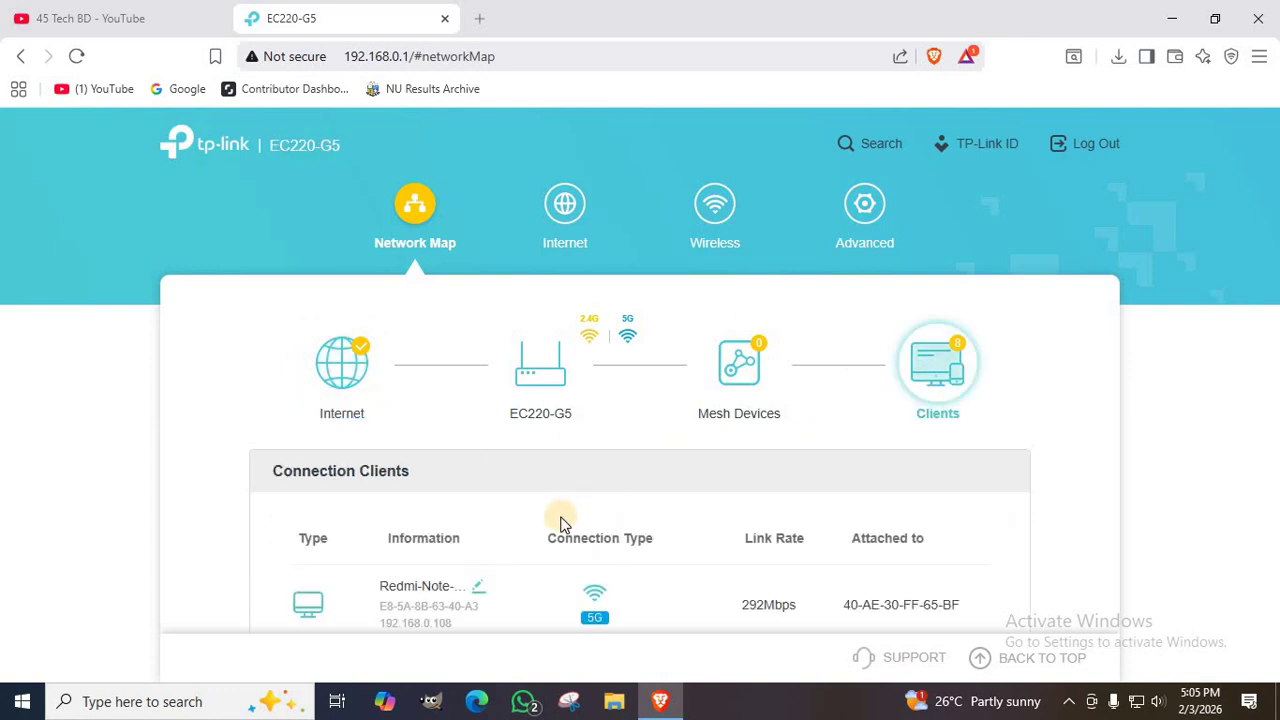
{"action": "scroll", "coordinate": [560, 520], "scroll_direction": "down", "scroll_amount": 5}
{"action": "scroll", "coordinate": [654, 517], "scroll_direction": "down", "scroll_amount": 3}
{"action": "scroll", "coordinate": [663, 514], "scroll_direction": "up", "scroll_amount": 5}
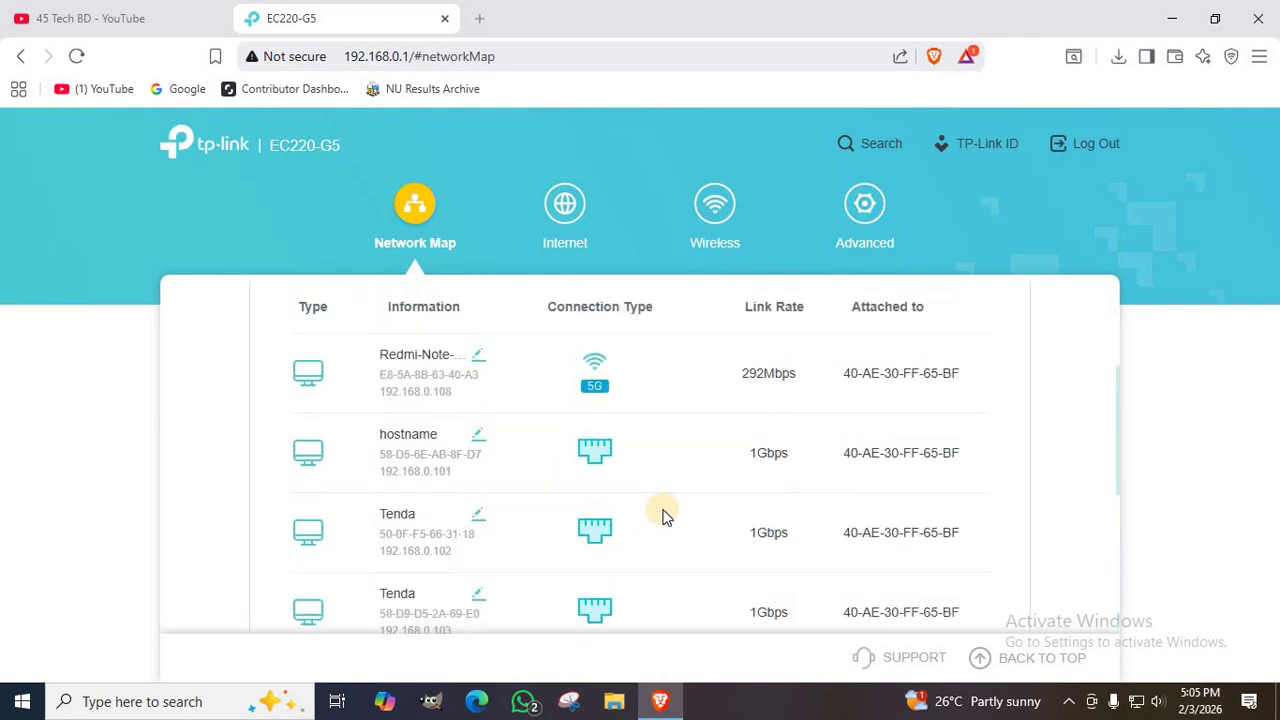
{"action": "scroll", "coordinate": [760, 450], "scroll_direction": "down", "scroll_amount": 3}
{"action": "scroll", "coordinate": [764, 432], "scroll_direction": "up", "scroll_amount": 5}
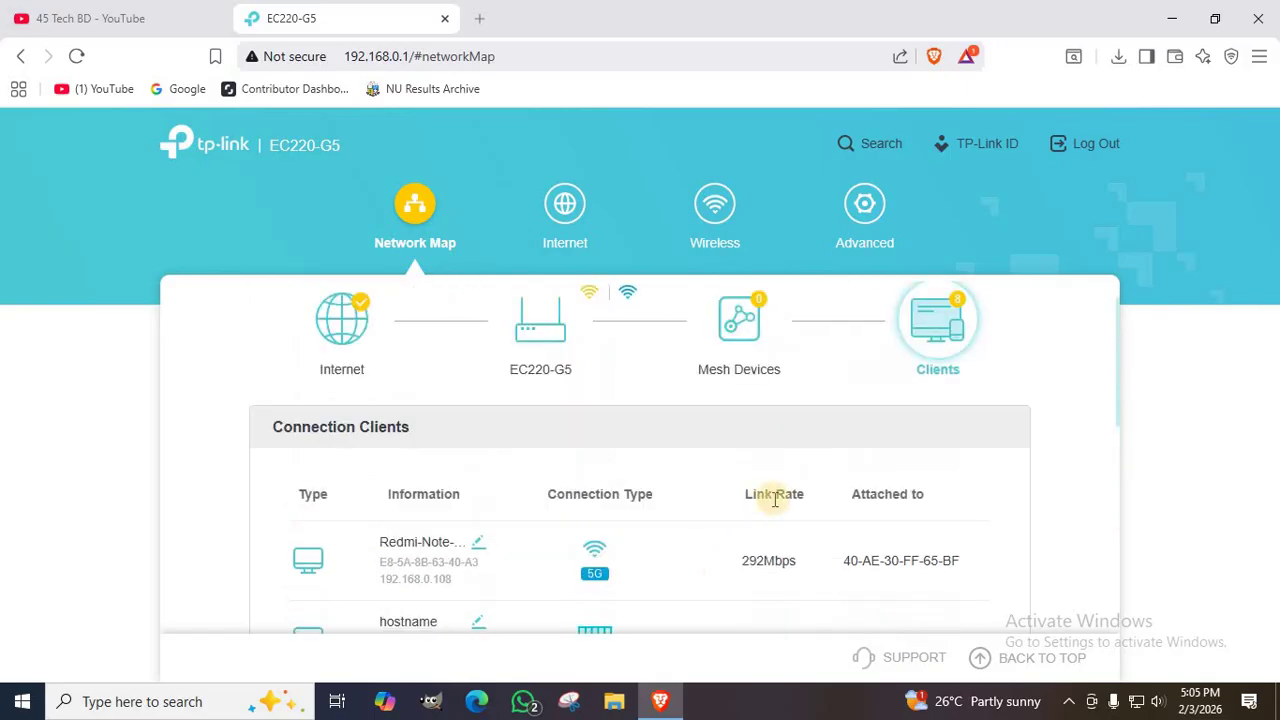
{"action": "scroll", "coordinate": [808, 509], "scroll_direction": "down", "scroll_amount": 2}
{"action": "scroll", "coordinate": [772, 527], "scroll_direction": "down", "scroll_amount": 1}
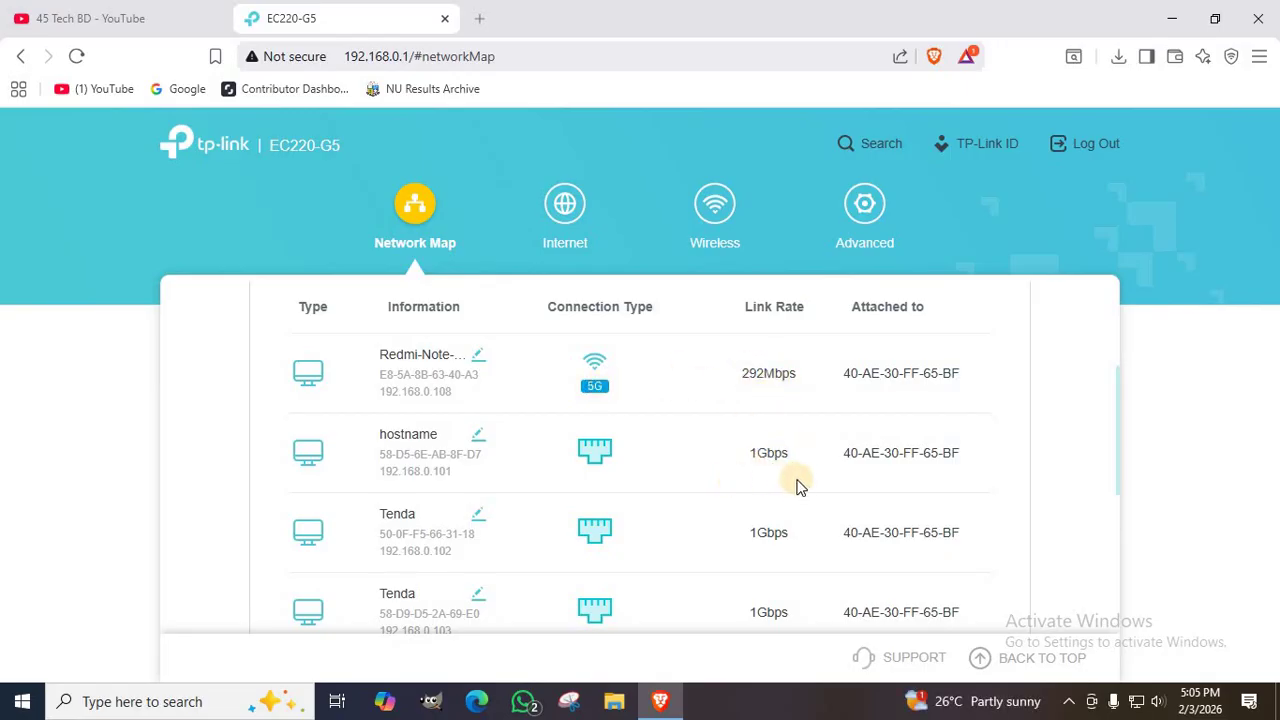
{"action": "scroll", "coordinate": [566, 486], "scroll_direction": "down", "scroll_amount": 1}
{"action": "scroll", "coordinate": [770, 500], "scroll_direction": "down", "scroll_amount": 2}
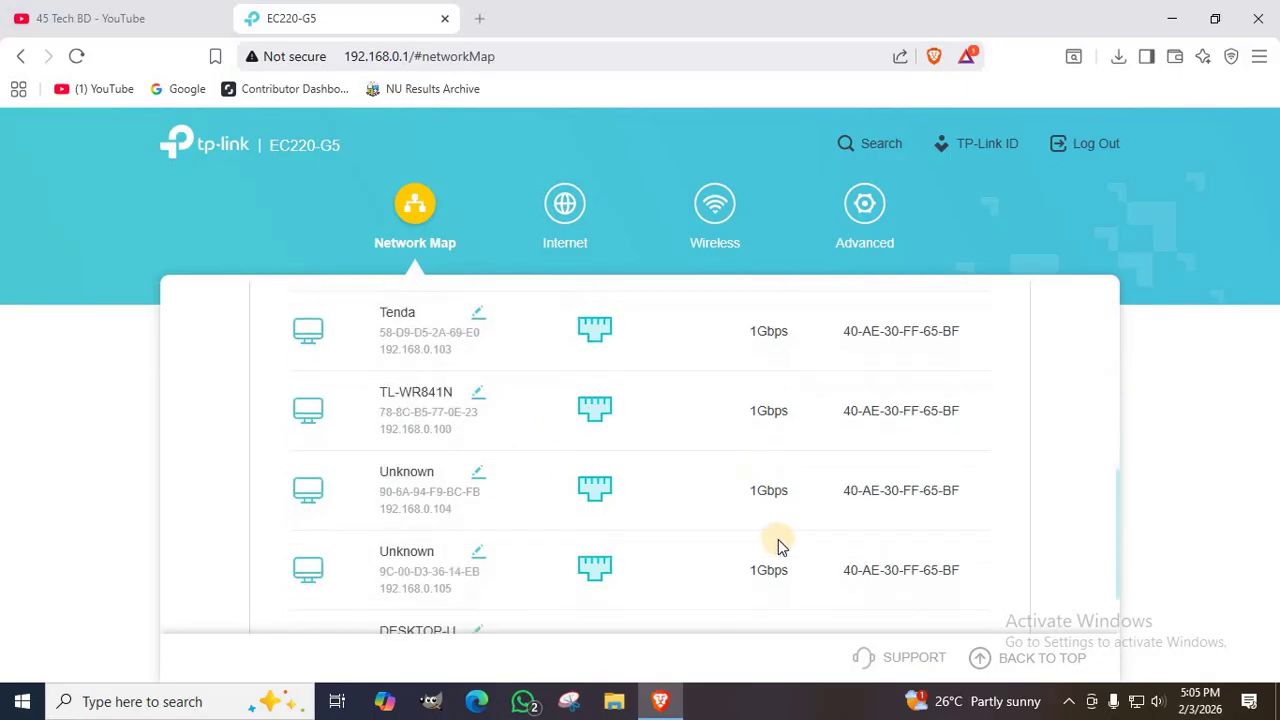
{"action": "scroll", "coordinate": [781, 546], "scroll_direction": "down", "scroll_amount": 1}
{"action": "scroll", "coordinate": [780, 500], "scroll_direction": "up", "scroll_amount": 5}
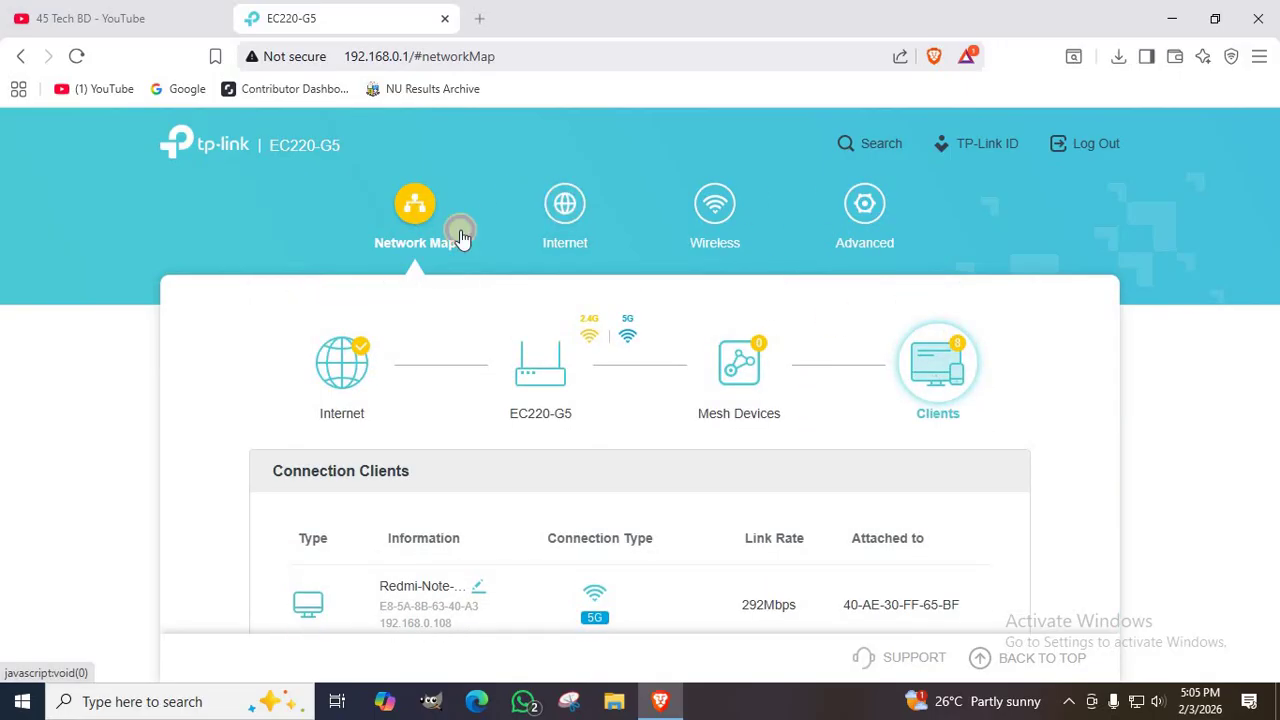
Open the Internet settings and look at the connection type options without changing the selection.
{"action": "left_click", "coordinate": [580, 218]}
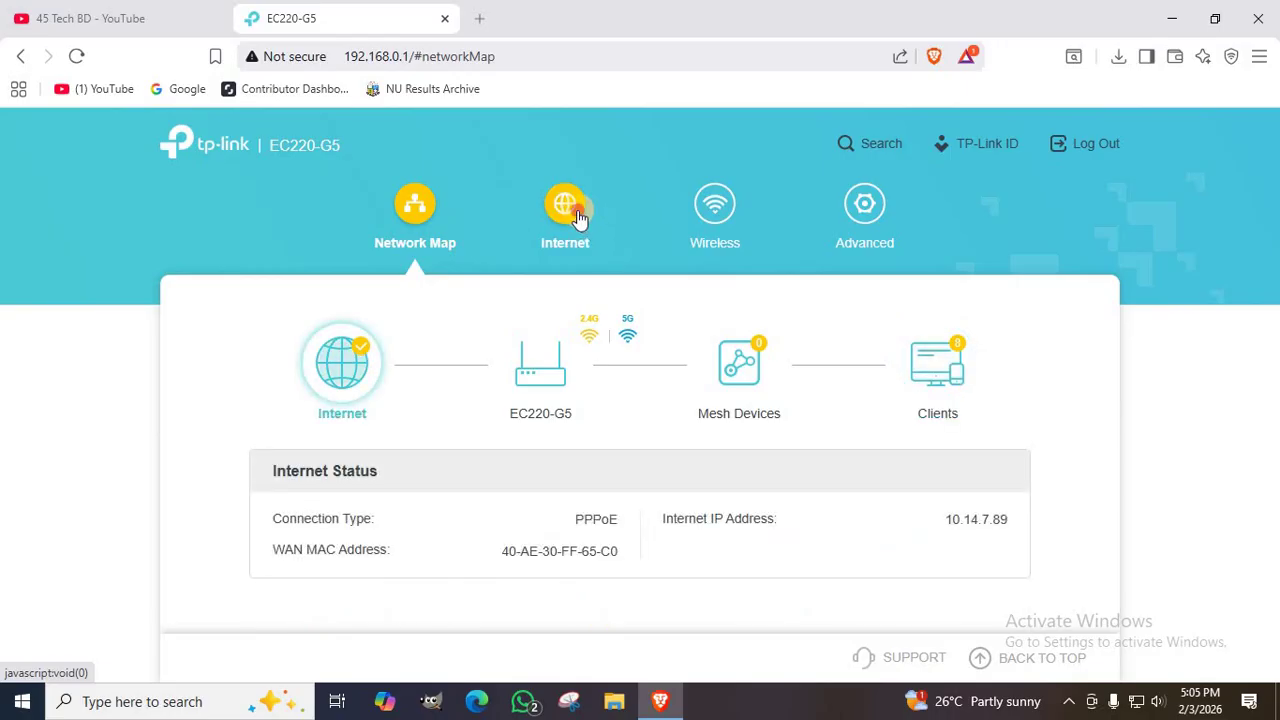
{"action": "left_click", "coordinate": [578, 218]}
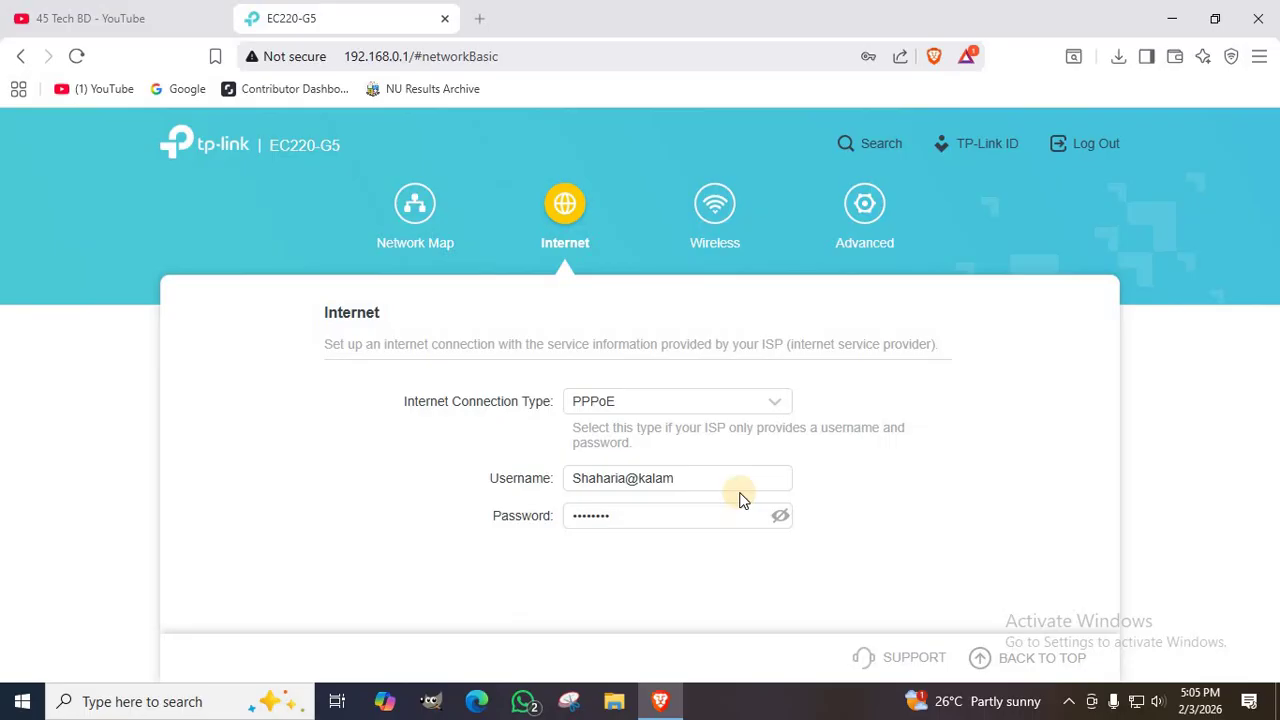
{"action": "left_click", "coordinate": [650, 406]}
{"action": "left_click", "coordinate": [650, 406]}
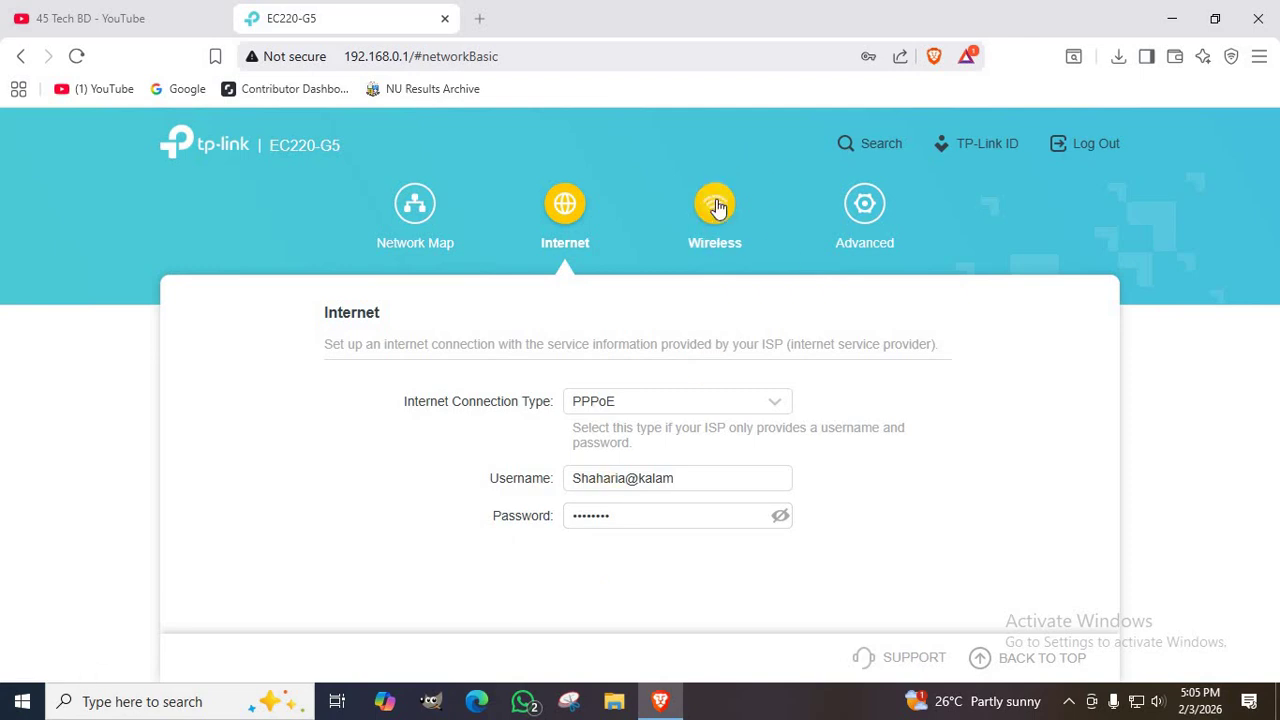
Open the Wireless settings and review the Band Steering, 2.4GHz and 5GHz network options.
{"action": "left_click", "coordinate": [714, 205]}
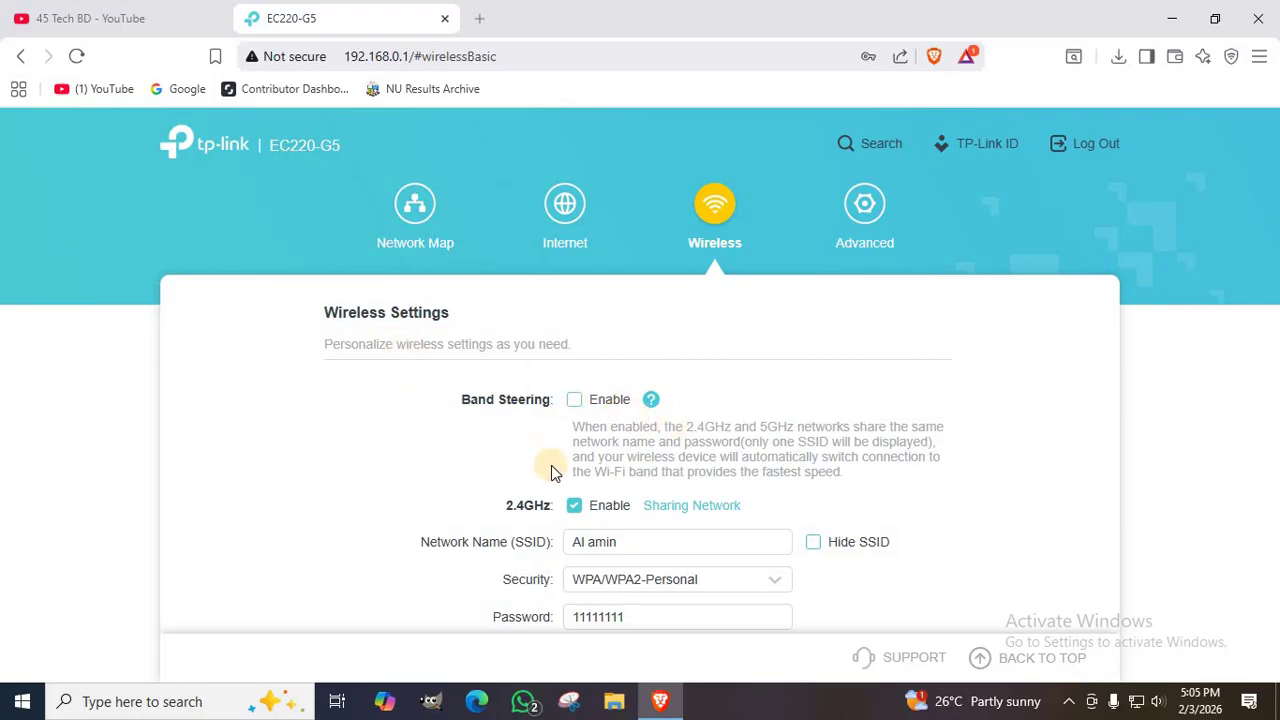
{"action": "scroll", "coordinate": [552, 460], "scroll_direction": "down", "scroll_amount": 1}
{"action": "scroll", "coordinate": [580, 428], "scroll_direction": "up", "scroll_amount": 1}
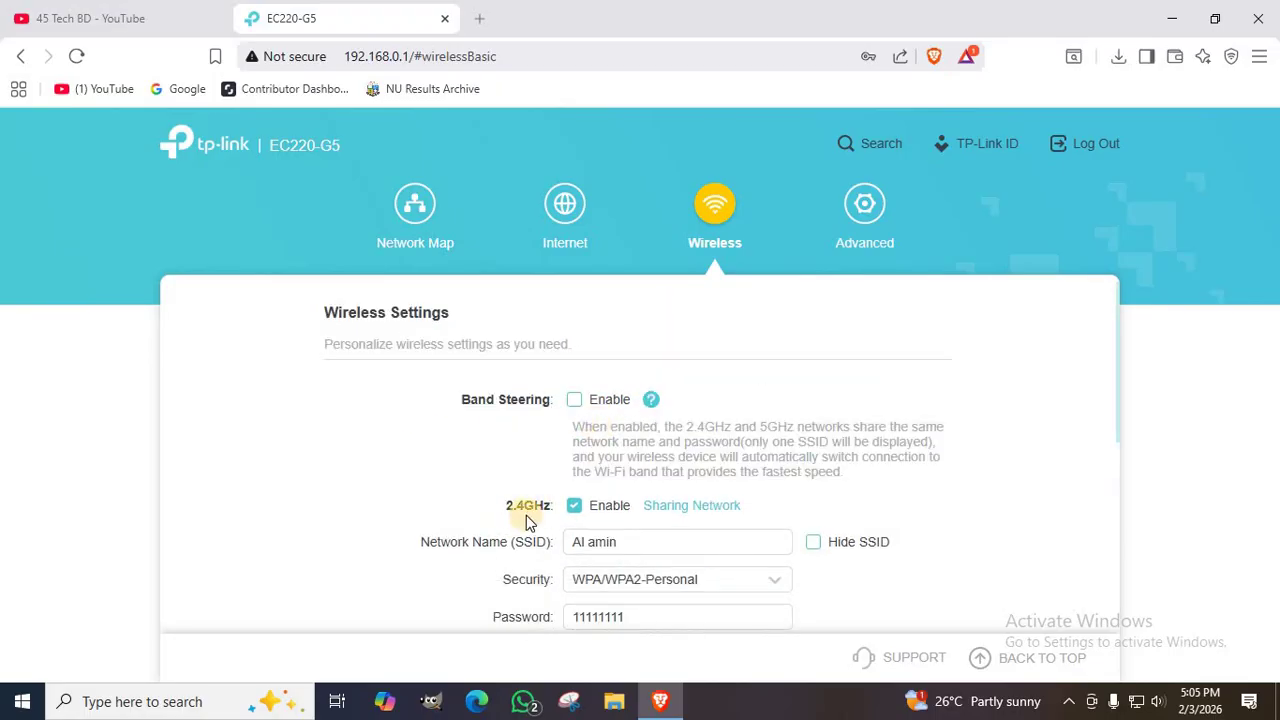
{"action": "scroll", "coordinate": [790, 516], "scroll_direction": "down", "scroll_amount": 2}
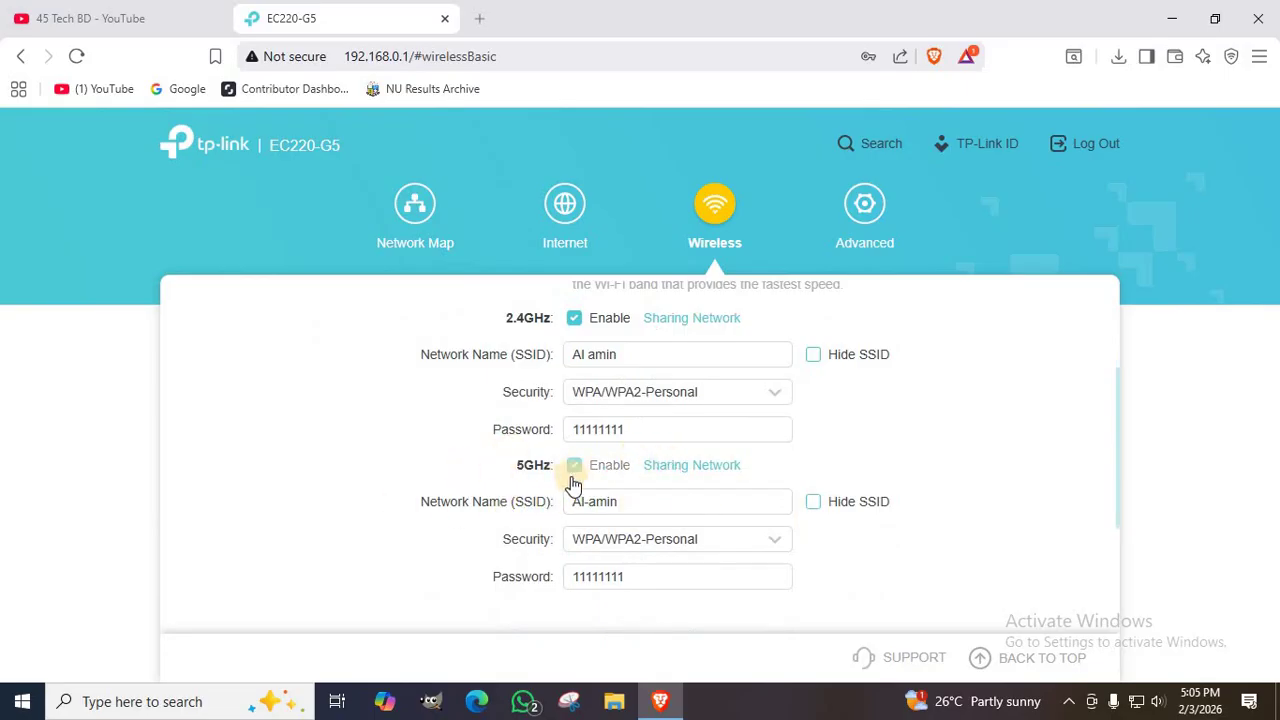
{"action": "scroll", "coordinate": [586, 480], "scroll_direction": "up", "scroll_amount": 1}
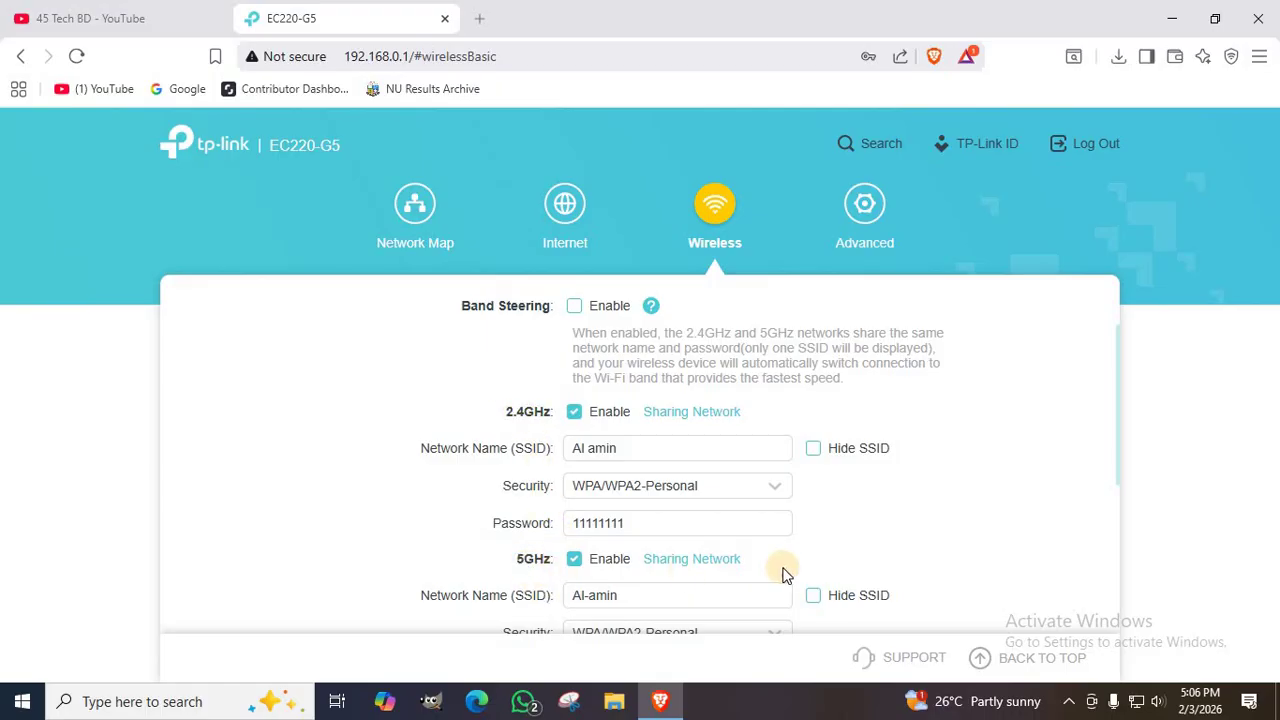
{"action": "scroll", "coordinate": [895, 552], "scroll_direction": "down", "scroll_amount": 2}
{"action": "scroll", "coordinate": [908, 554], "scroll_direction": "up", "scroll_amount": 3}
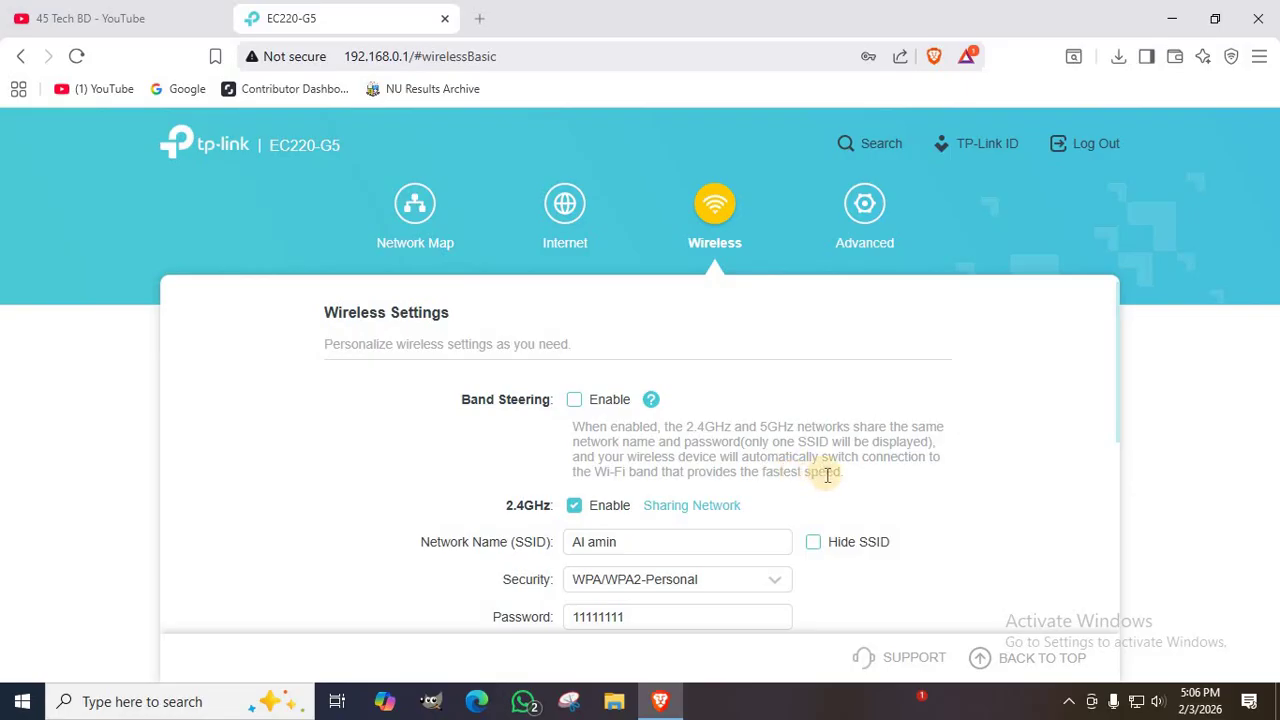
Review the rest of the Wireless settings, including the 5GHz network and the Guest Network options for both bands.
{"action": "scroll", "coordinate": [623, 523], "scroll_direction": "down", "scroll_amount": 3}
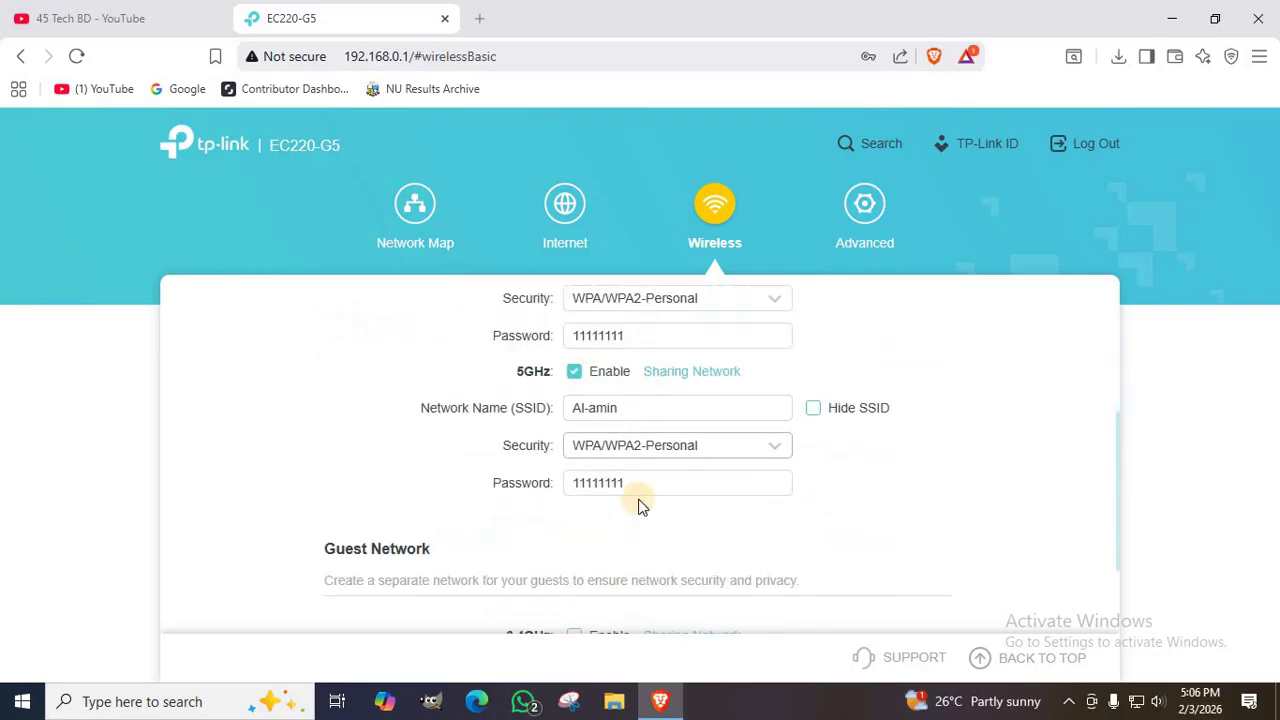
{"action": "scroll", "coordinate": [585, 449], "scroll_direction": "up", "scroll_amount": 3}
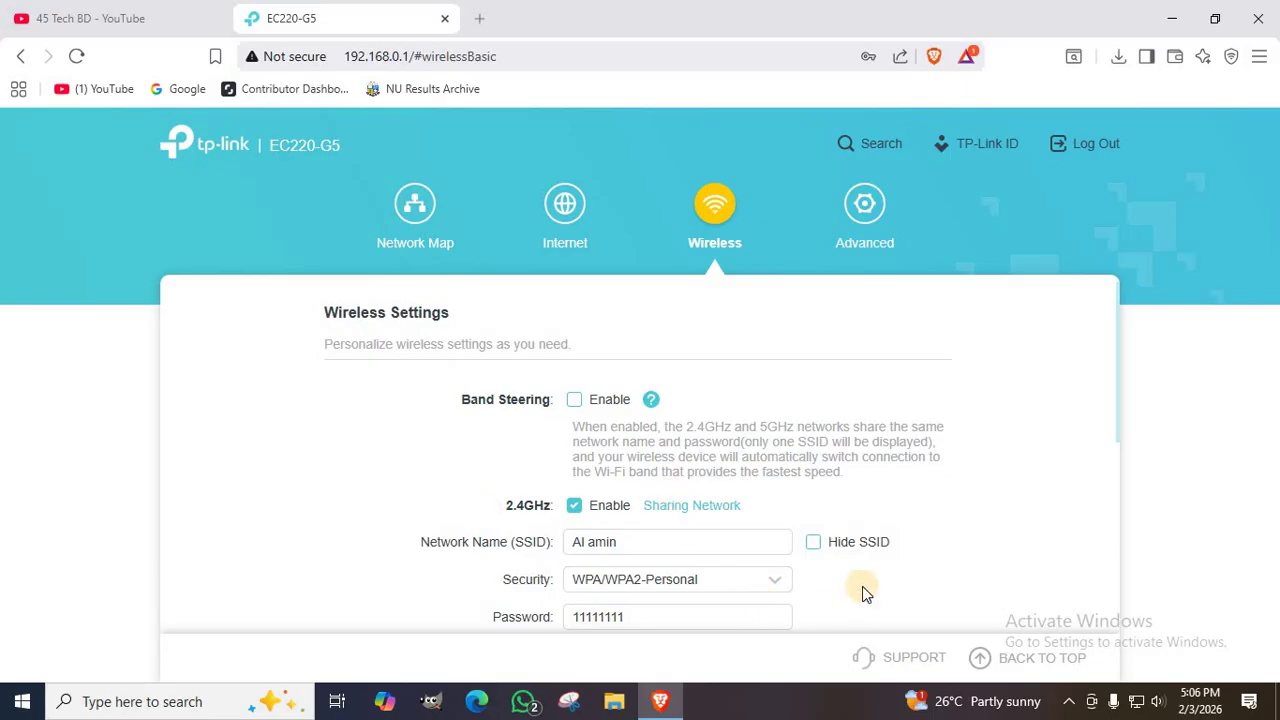
{"action": "scroll", "coordinate": [855, 575], "scroll_direction": "down", "scroll_amount": 3}
{"action": "scroll", "coordinate": [650, 533], "scroll_direction": "down", "scroll_amount": 2}
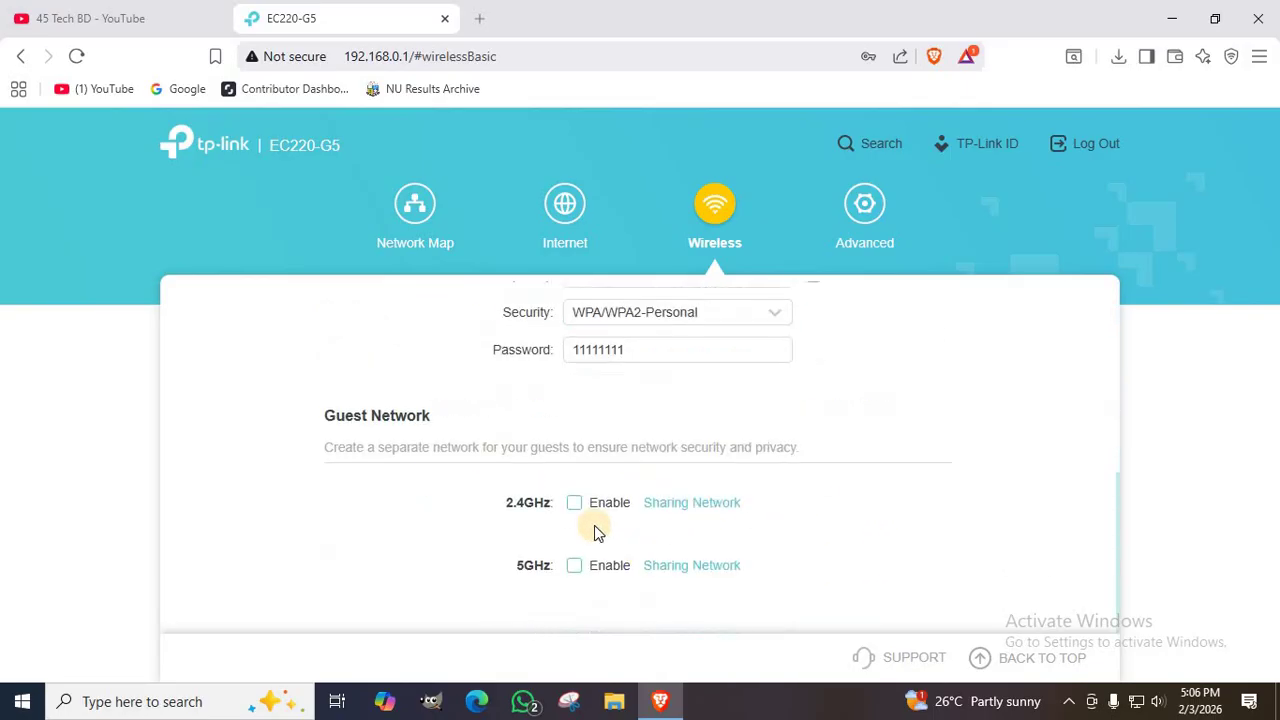
{"action": "scroll", "coordinate": [778, 443], "scroll_direction": "up", "scroll_amount": 5}
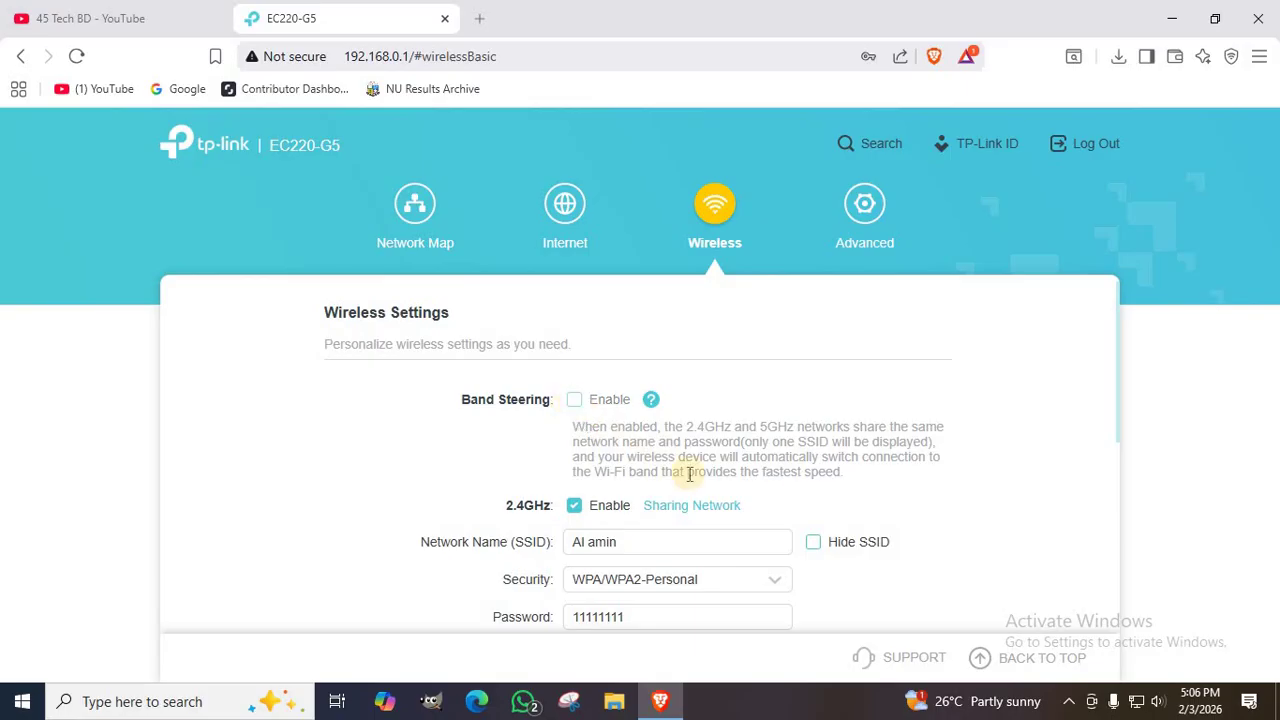
{"action": "scroll", "coordinate": [791, 466], "scroll_direction": "down", "scroll_amount": 5}
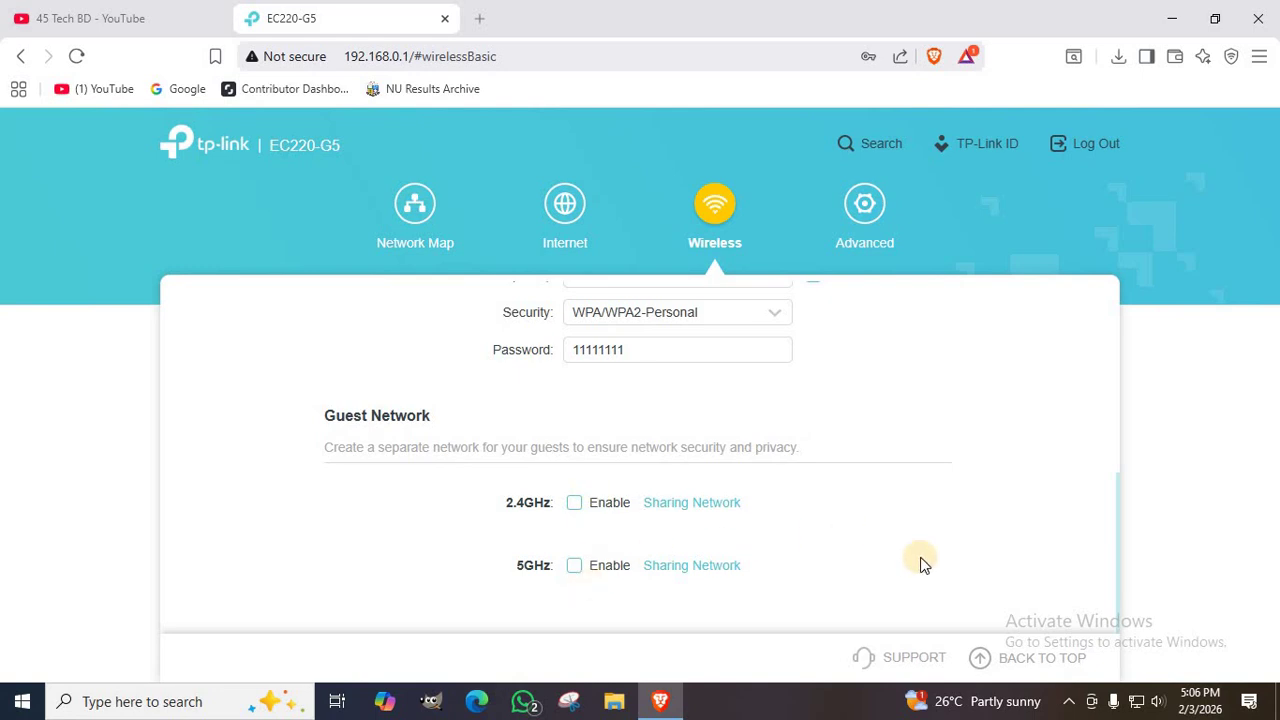
{"action": "scroll", "coordinate": [819, 544], "scroll_direction": "up", "scroll_amount": 5}
Open the advanced Operation Mode settings, compare Router Mode with Access Point Mode, and view the EasyMesh page.
{"action": "left_click", "coordinate": [866, 222]}
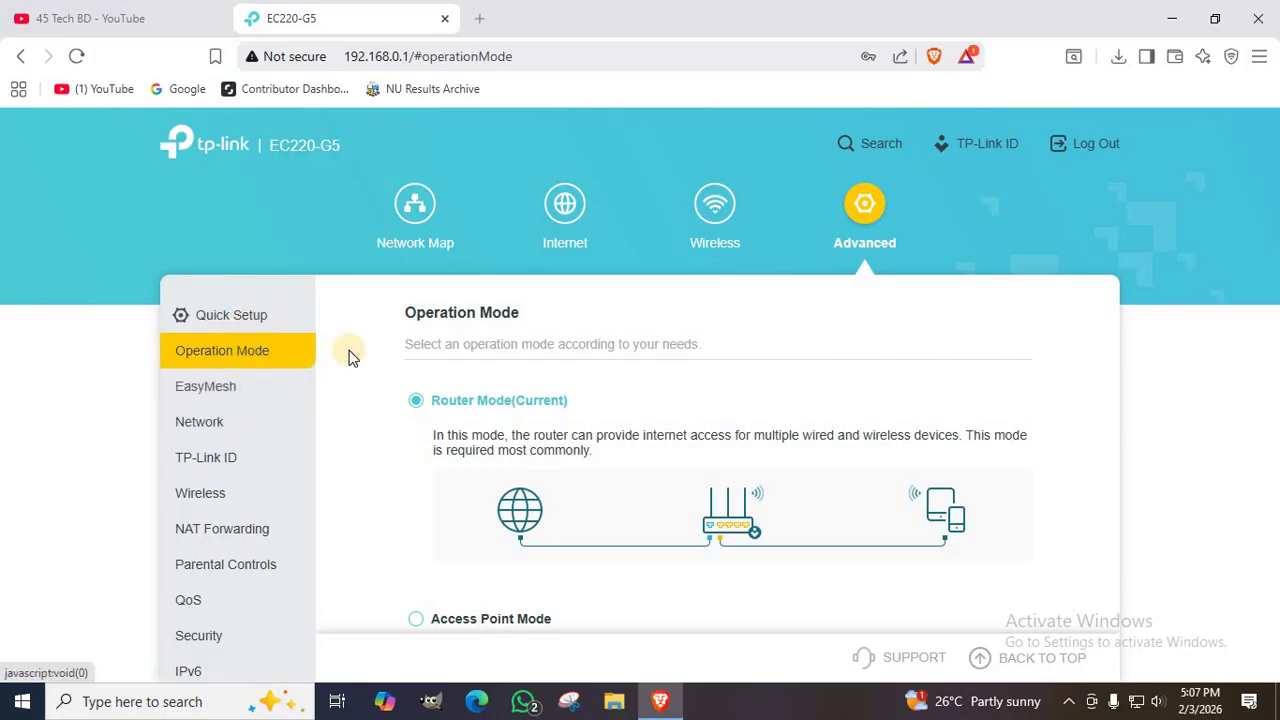
{"action": "scroll", "coordinate": [486, 380], "scroll_direction": "down", "scroll_amount": 2}
{"action": "scroll", "coordinate": [491, 380], "scroll_direction": "up", "scroll_amount": 2}
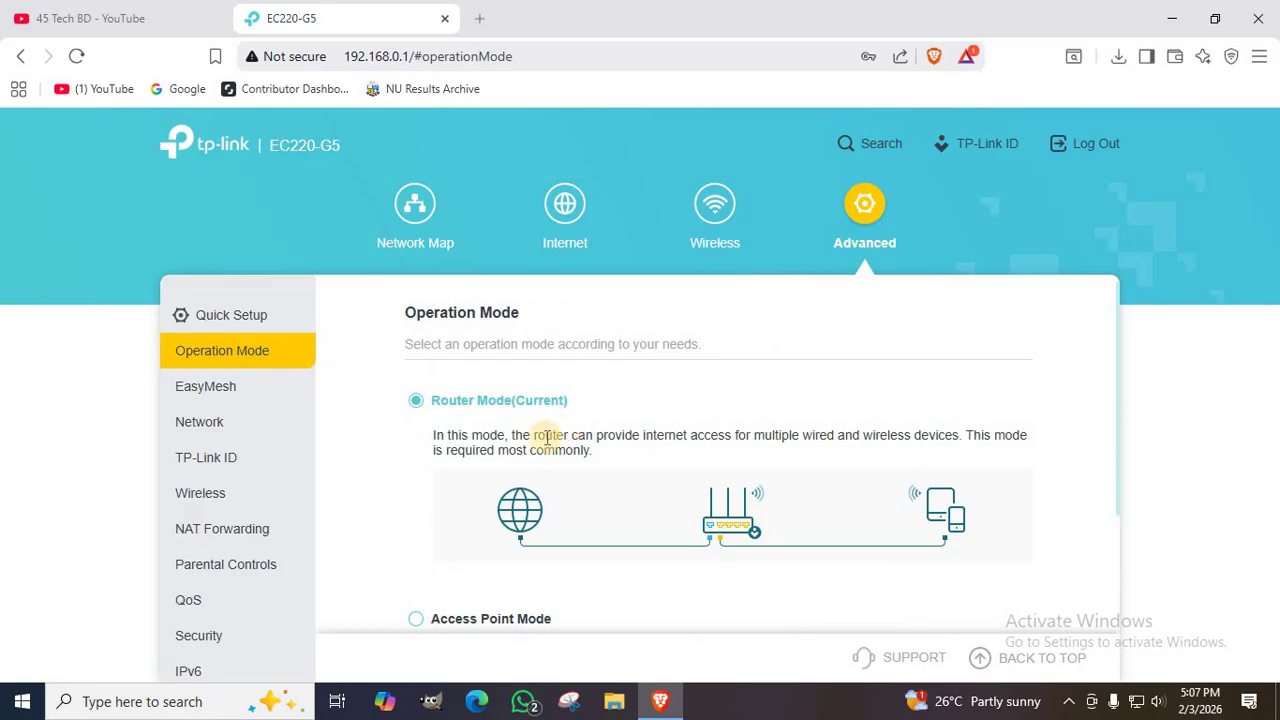
{"action": "scroll", "coordinate": [548, 437], "scroll_direction": "down", "scroll_amount": 2}
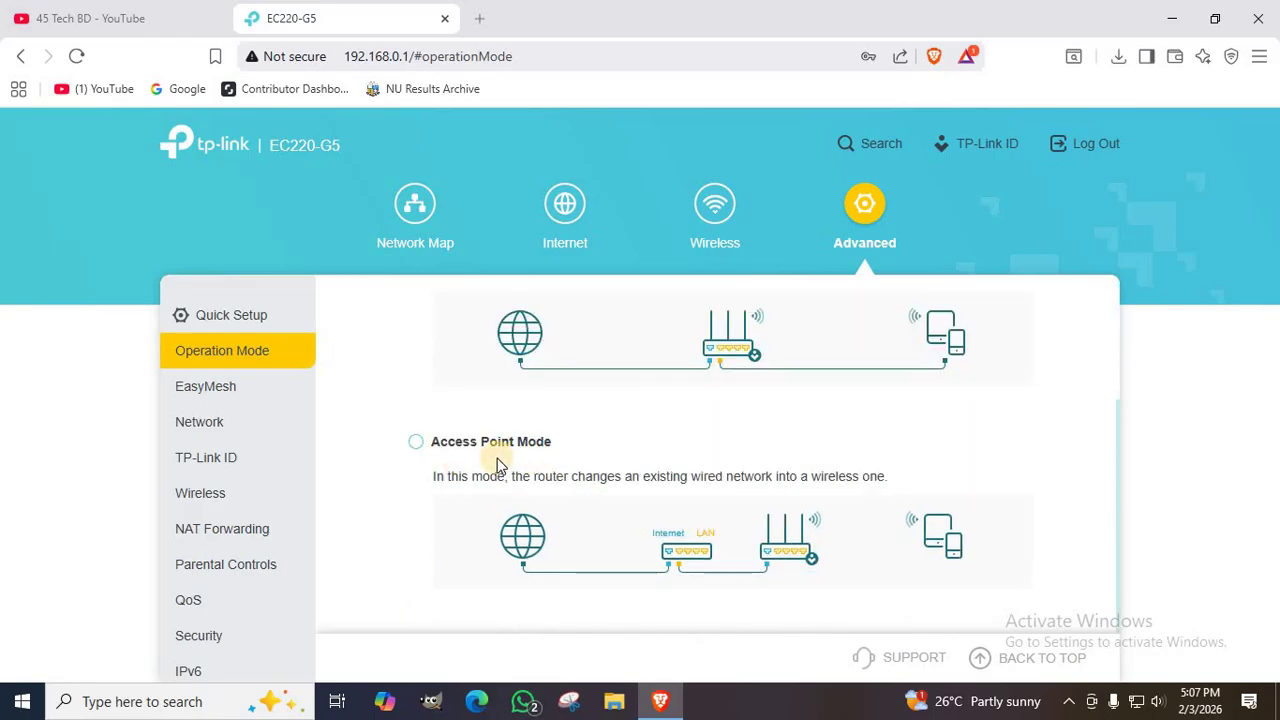
{"action": "scroll", "coordinate": [407, 457], "scroll_direction": "up", "scroll_amount": 2}
{"action": "scroll", "coordinate": [430, 440], "scroll_direction": "down", "scroll_amount": 2}
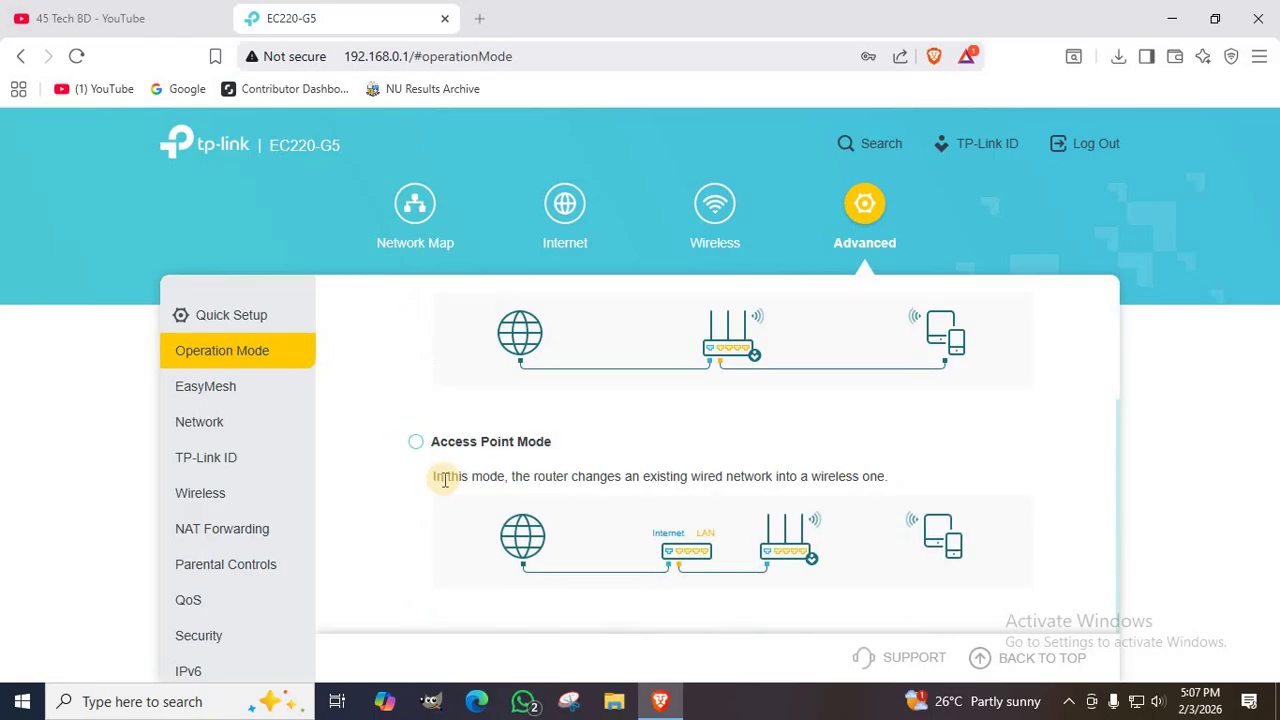
{"action": "scroll", "coordinate": [443, 477], "scroll_direction": "up", "scroll_amount": 2}
{"action": "left_click", "coordinate": [205, 388]}
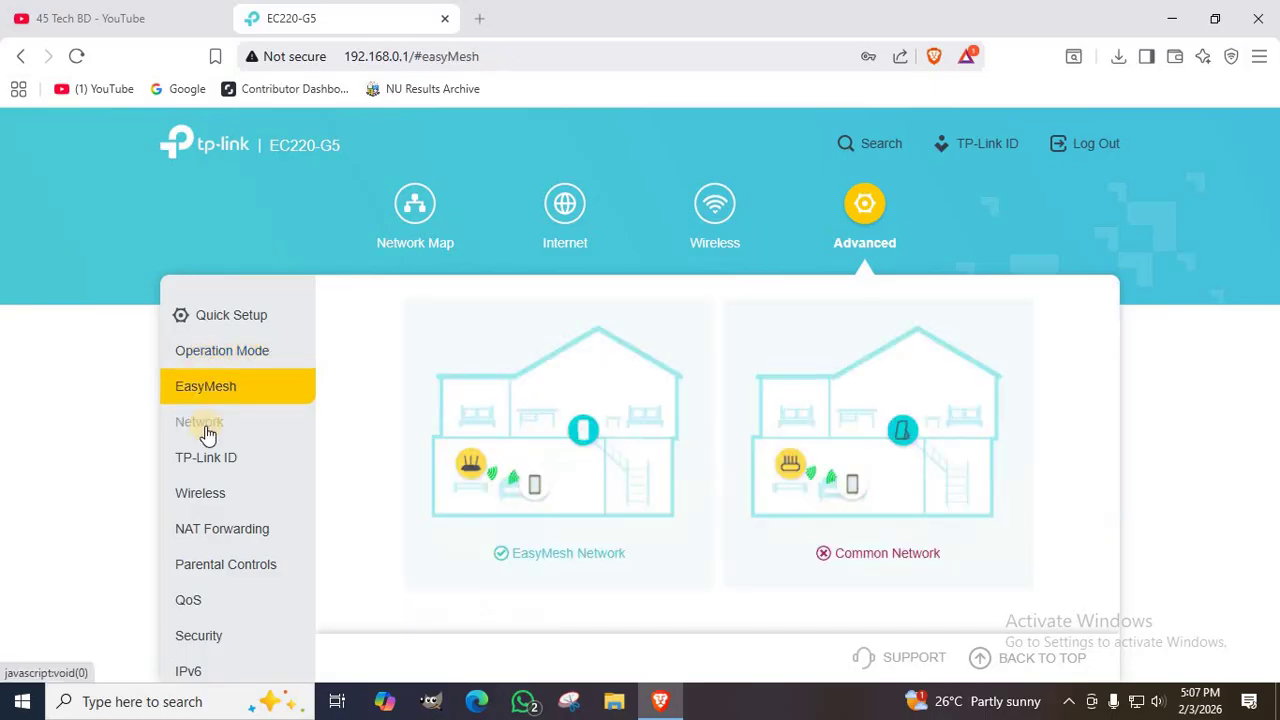
Open the advanced Network Status page and examine its IPv4, IPv6, LAN, DHCP Server and Dynamic DNS sections.
{"action": "left_click", "coordinate": [206, 424]}
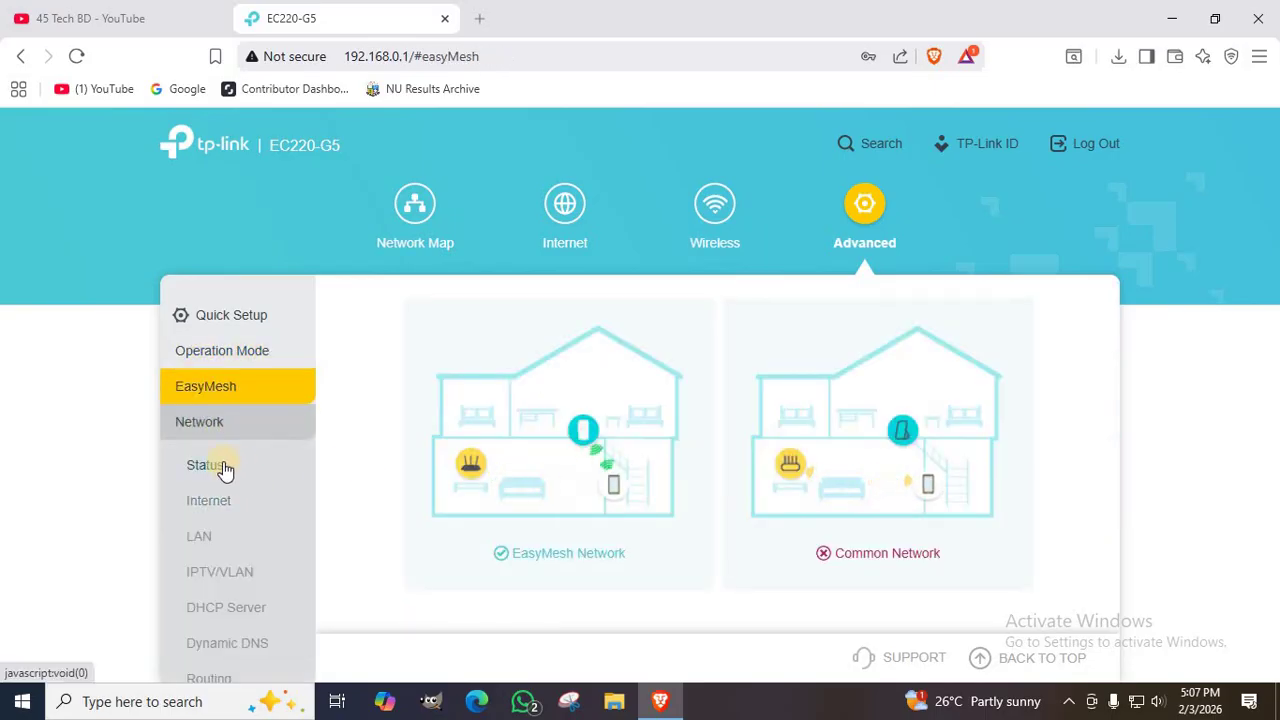
{"action": "left_click", "coordinate": [222, 467]}
{"action": "scroll", "coordinate": [640, 452], "scroll_direction": "up", "scroll_amount": 1}
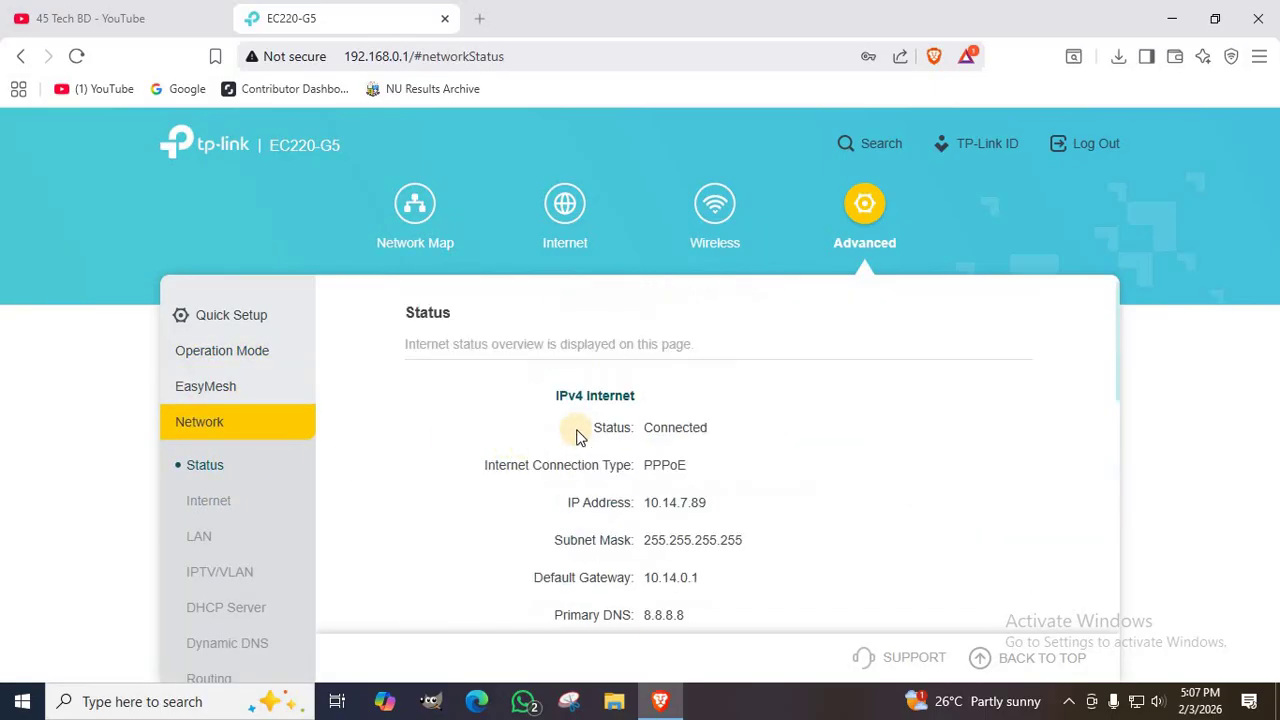
{"action": "scroll", "coordinate": [680, 423], "scroll_direction": "down", "scroll_amount": 2}
{"action": "scroll", "coordinate": [677, 430], "scroll_direction": "up", "scroll_amount": 2}
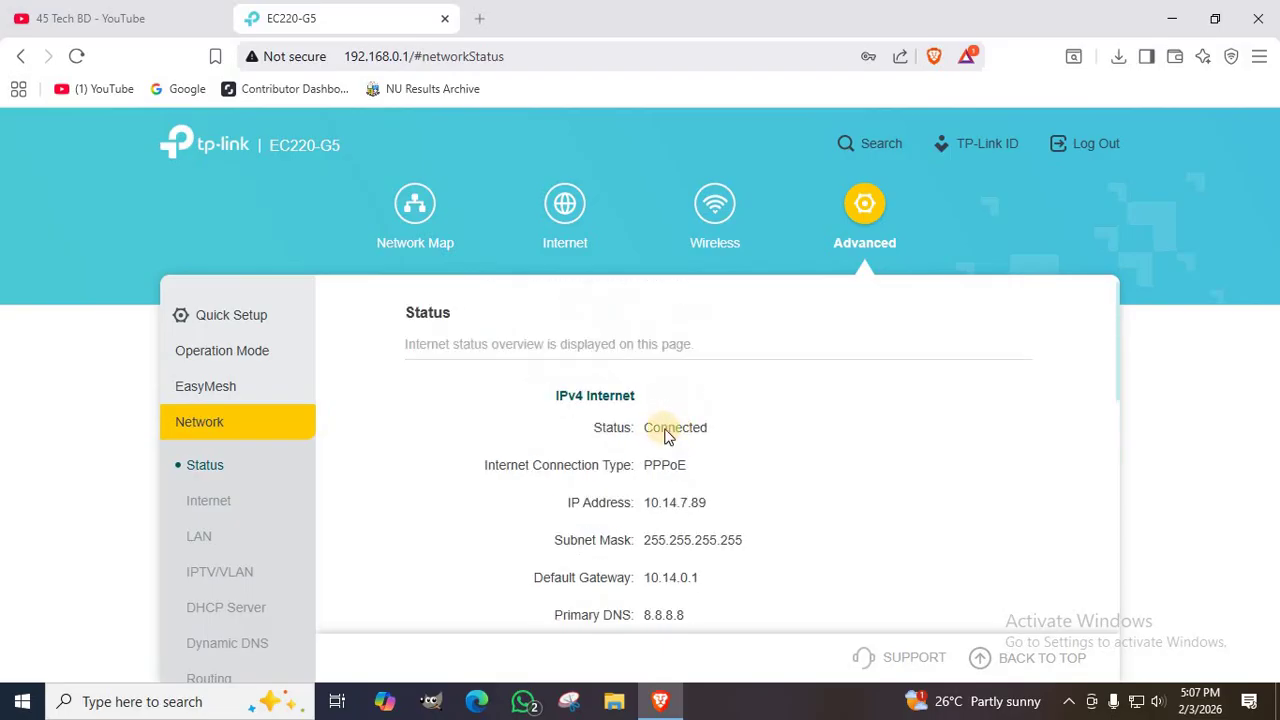
{"action": "scroll", "coordinate": [666, 432], "scroll_direction": "down", "scroll_amount": 5}
{"action": "scroll", "coordinate": [663, 420], "scroll_direction": "up", "scroll_amount": 1}
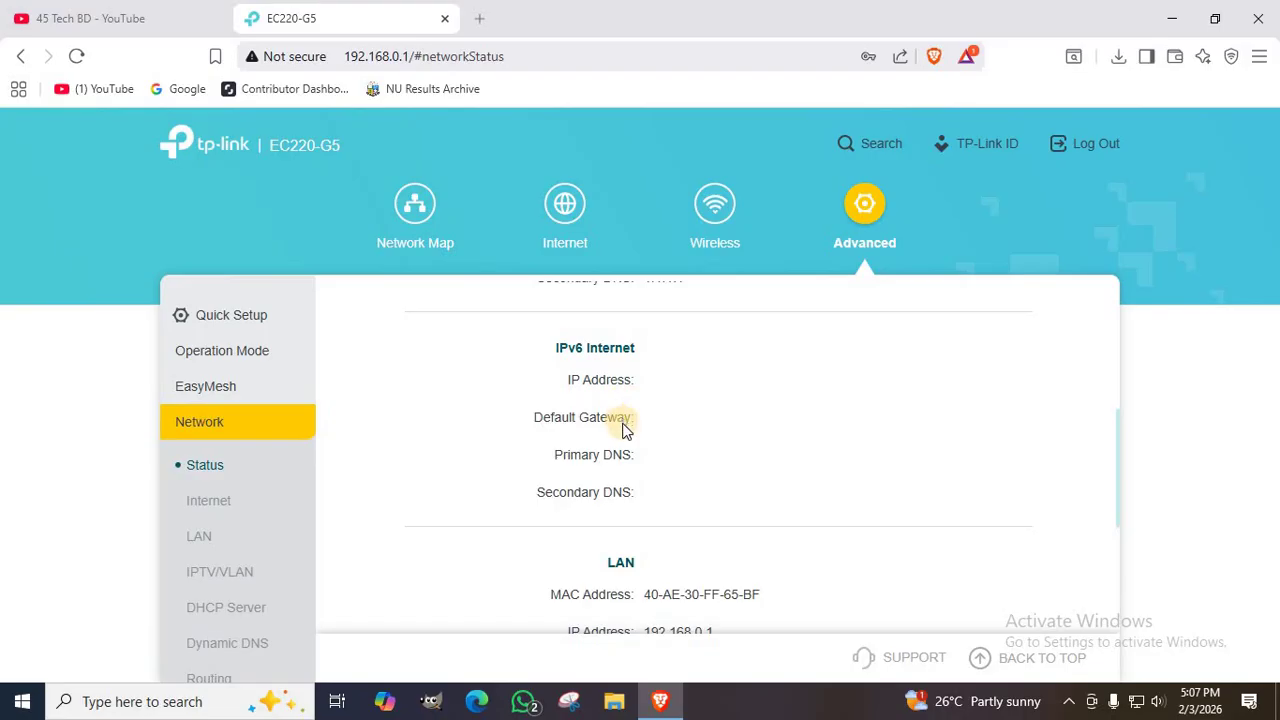
{"action": "scroll", "coordinate": [624, 428], "scroll_direction": "down", "scroll_amount": 2}
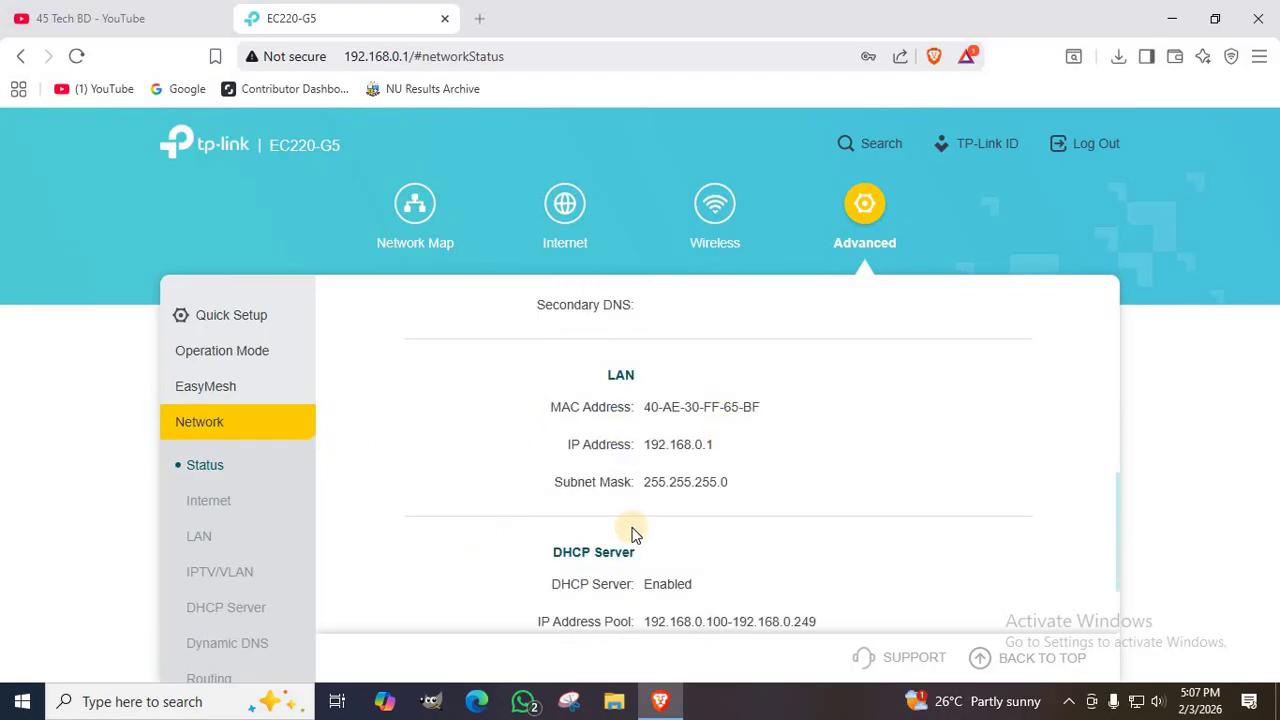
{"action": "scroll", "coordinate": [640, 520], "scroll_direction": "down", "scroll_amount": 1}
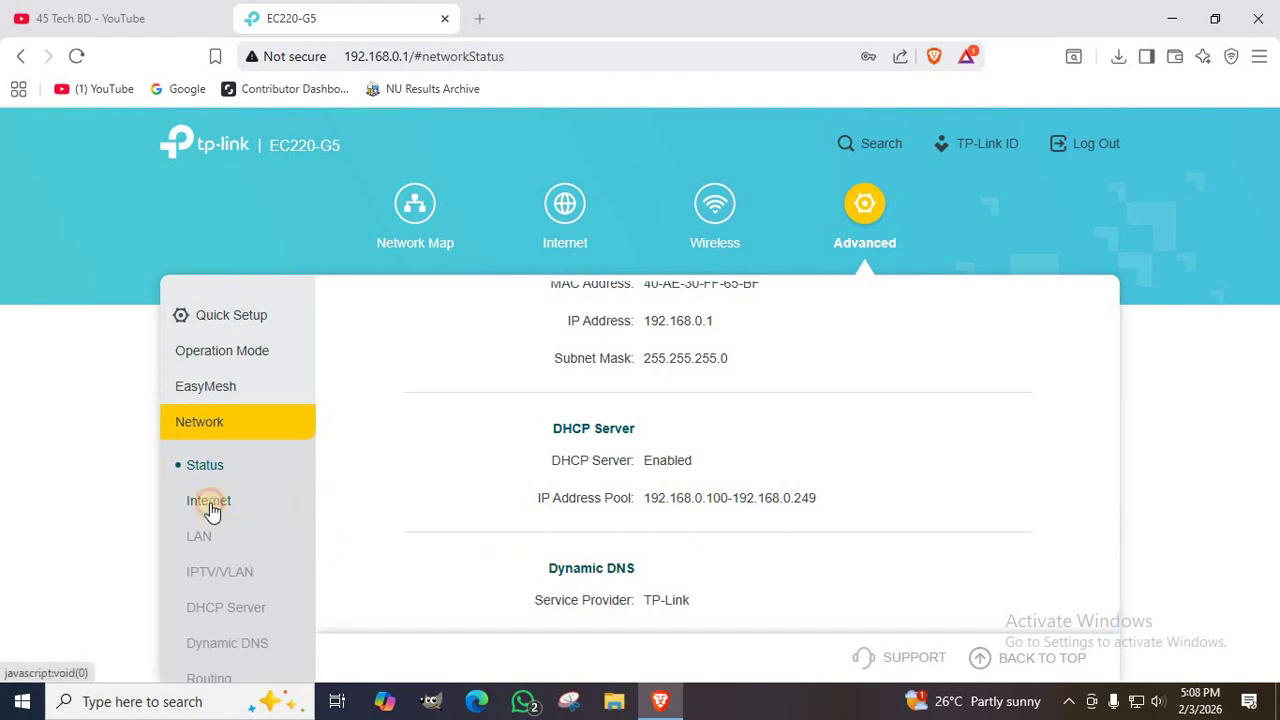
Open the advanced Network Internet settings and review the PPPoE connection, MAC Clone and NAT options.
{"action": "left_click", "coordinate": [300, 510]}
{"action": "scroll", "coordinate": [600, 517], "scroll_direction": "down", "scroll_amount": 2}
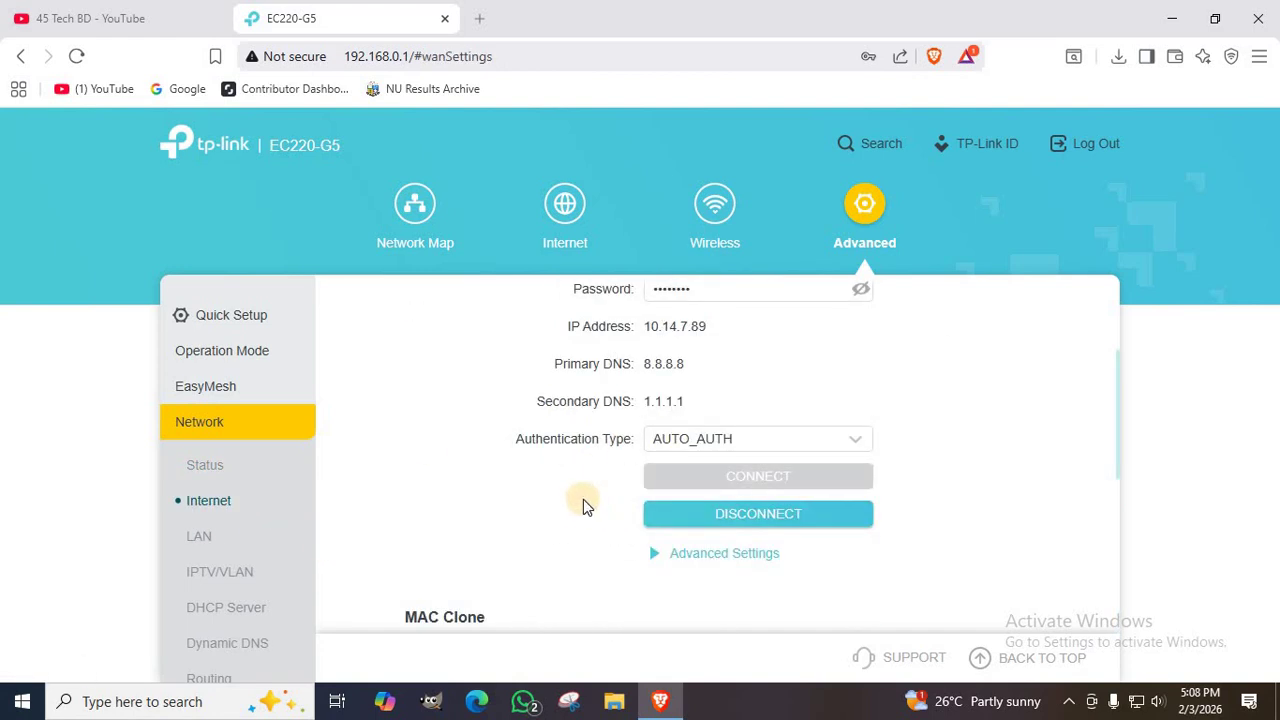
{"action": "scroll", "coordinate": [540, 425], "scroll_direction": "up", "scroll_amount": 2}
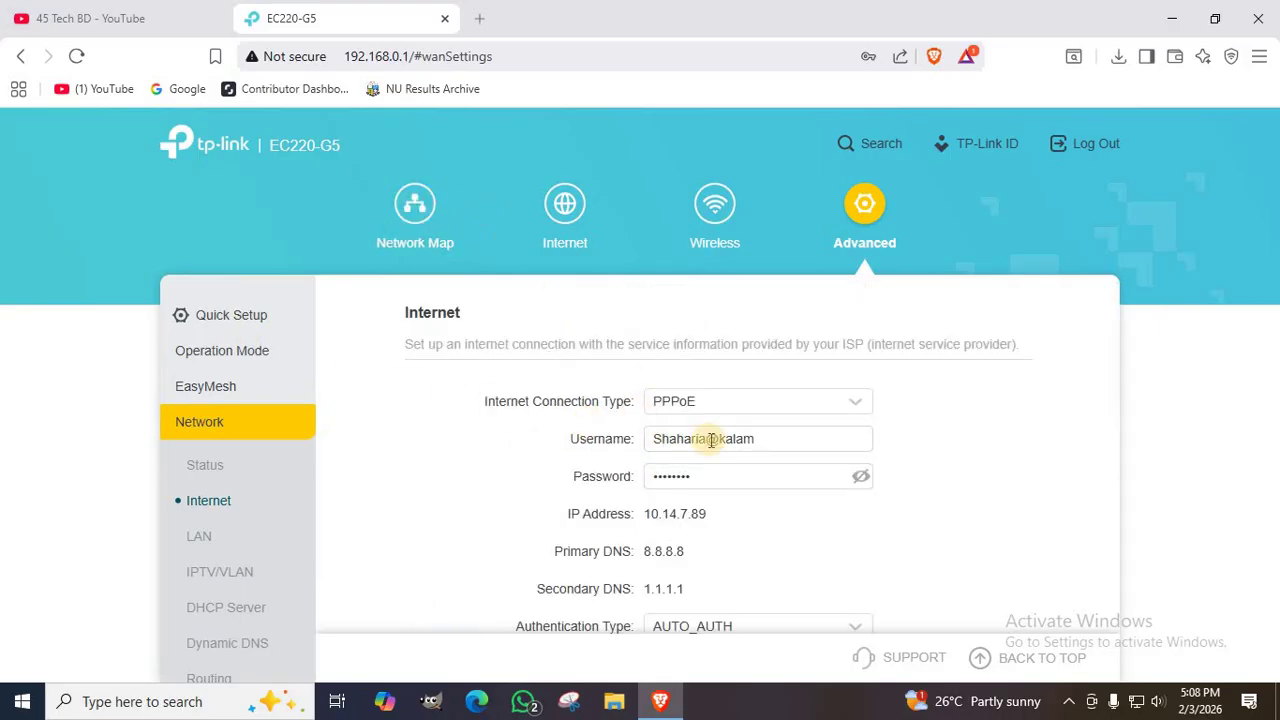
{"action": "scroll", "coordinate": [745, 500], "scroll_direction": "down", "scroll_amount": 2}
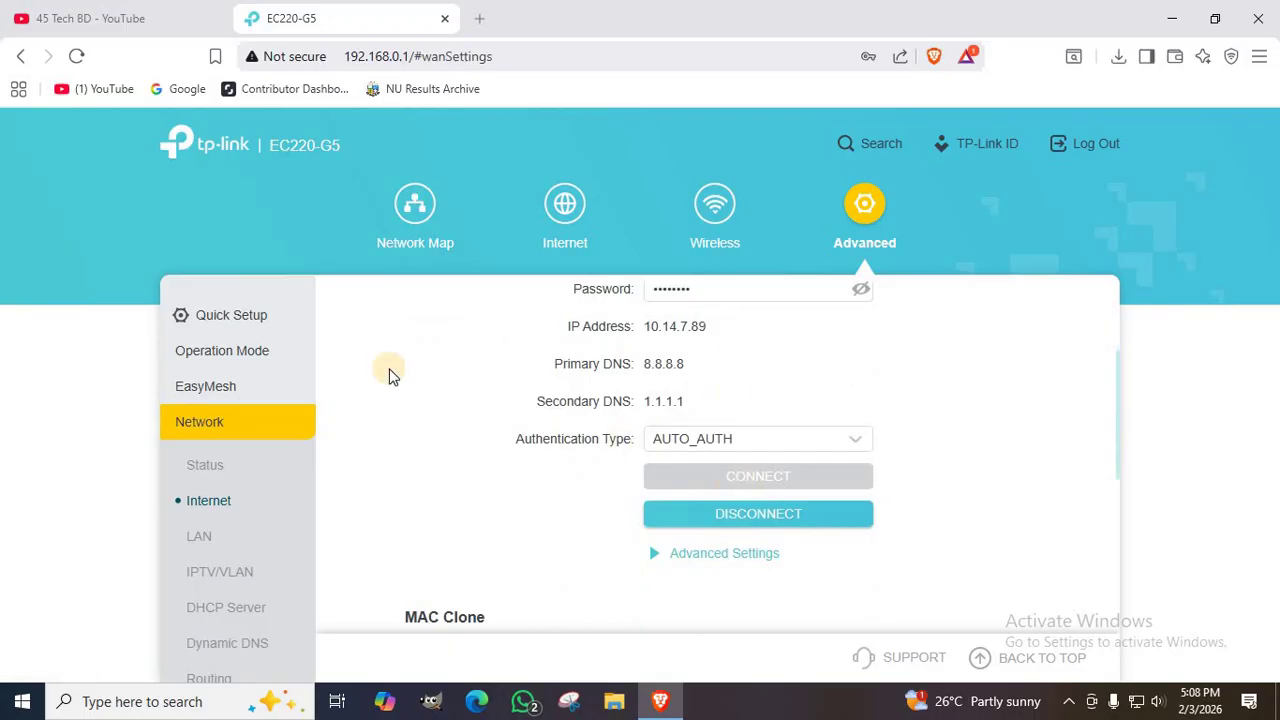
{"action": "scroll", "coordinate": [614, 464], "scroll_direction": "down", "scroll_amount": 3}
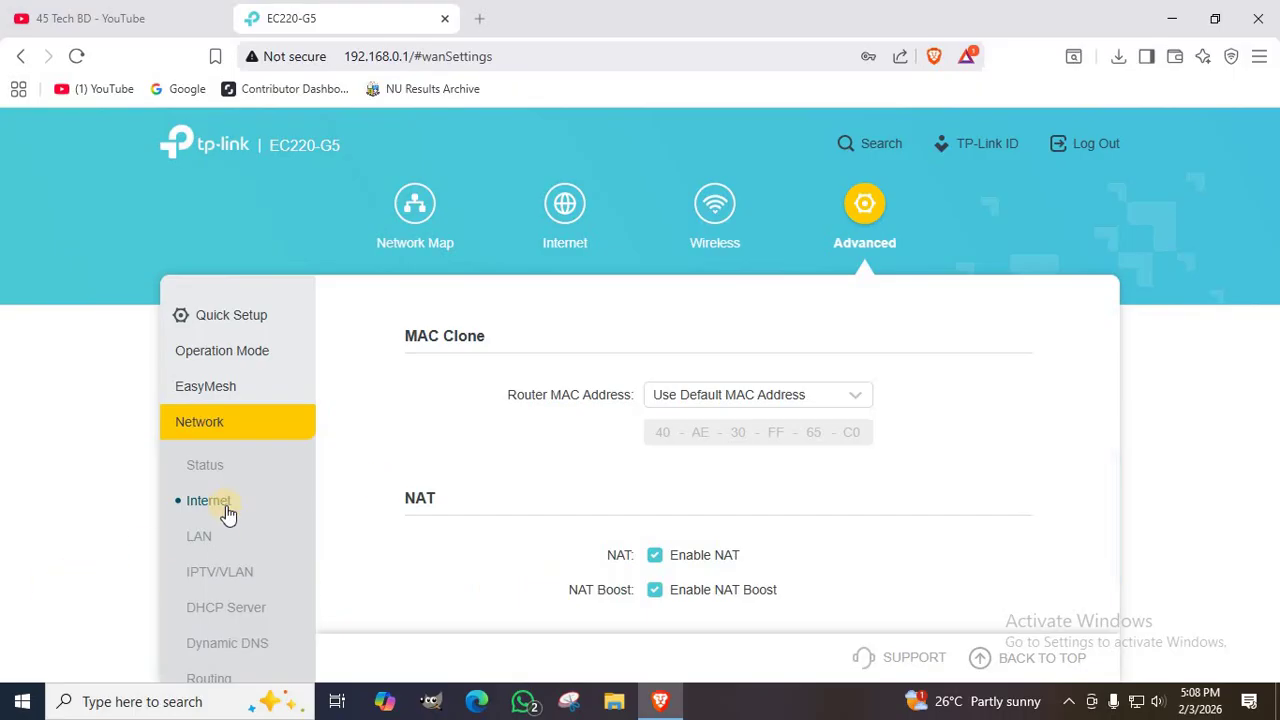
Open the DHCP Server settings of the advanced Network section.
{"action": "scroll", "coordinate": [219, 472], "scroll_direction": "down", "scroll_amount": 2}
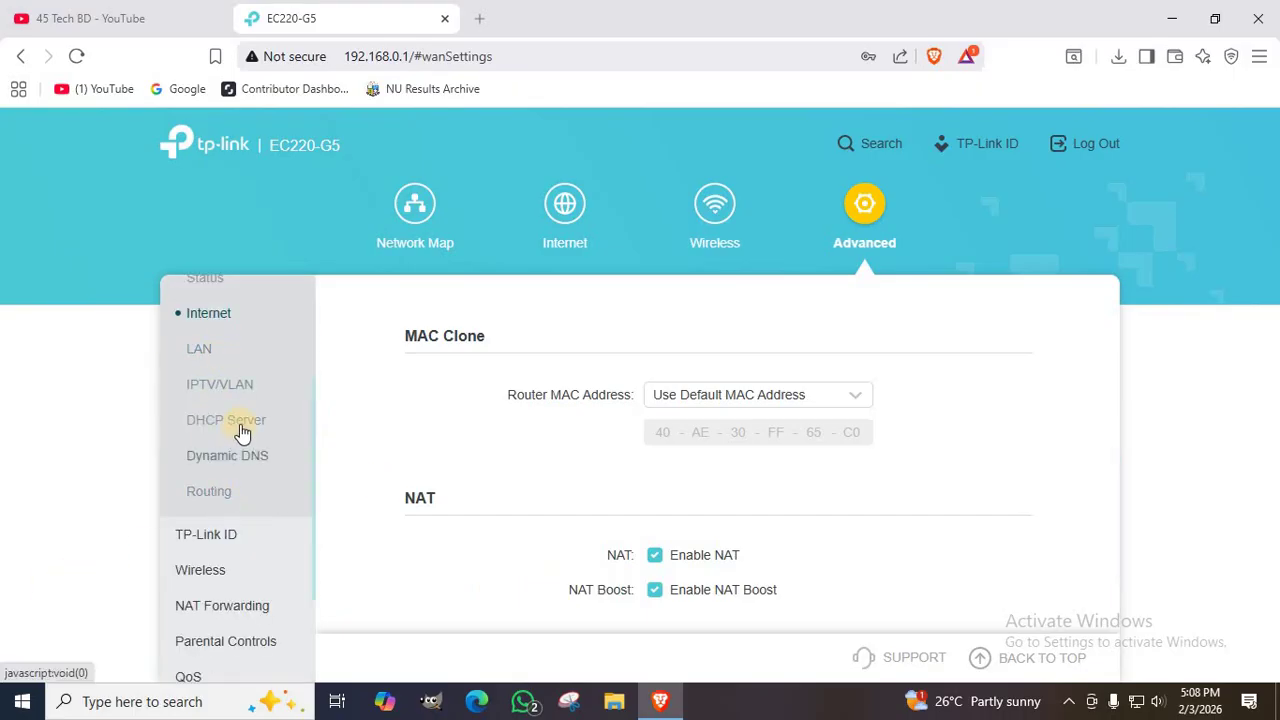
{"action": "left_click", "coordinate": [244, 428]}
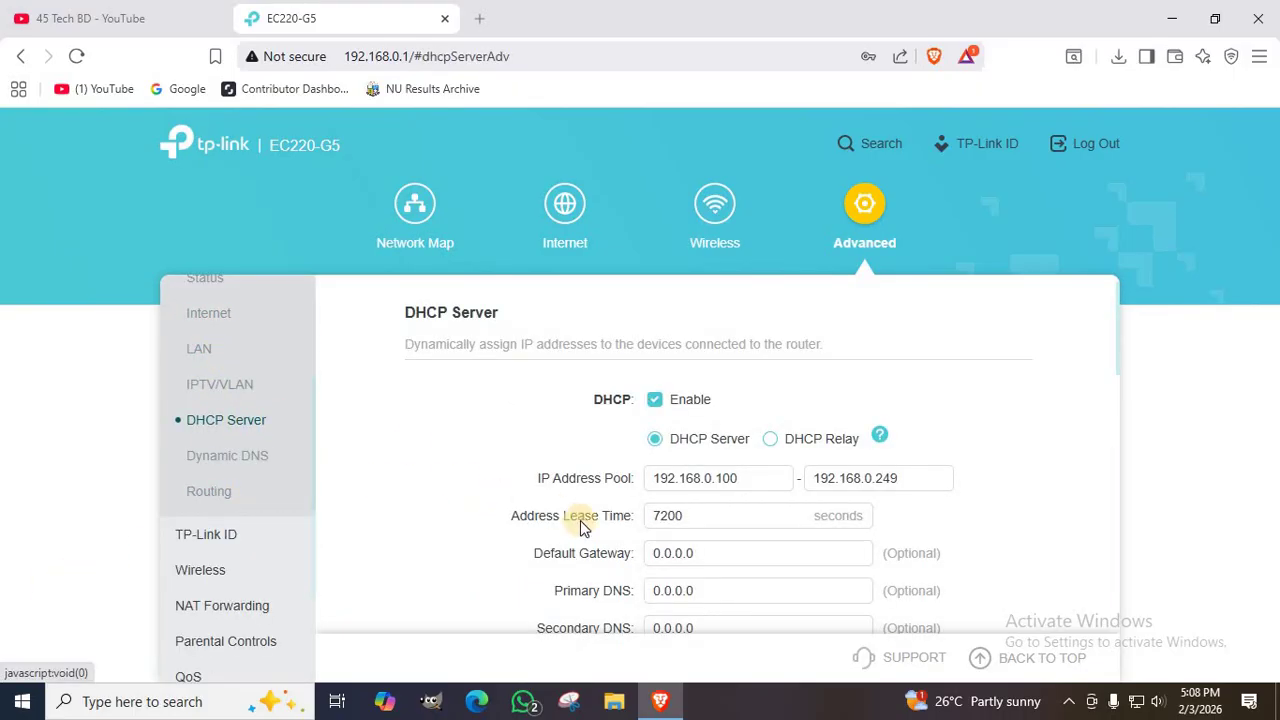